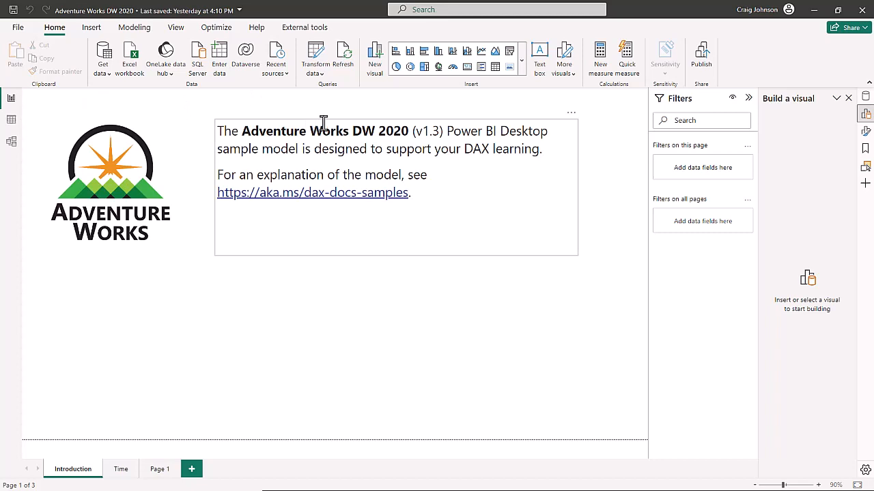
- Show the model's tables and fields, and nudge the revenue matrix on Page 1 slightly up and to the left
{"action": "left_click", "coordinate": [864, 98]}
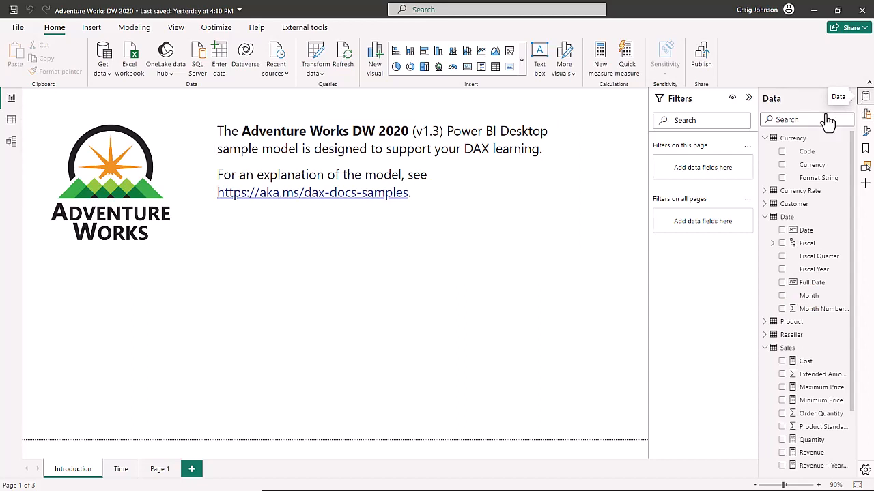
{"action": "left_click", "coordinate": [119, 469]}
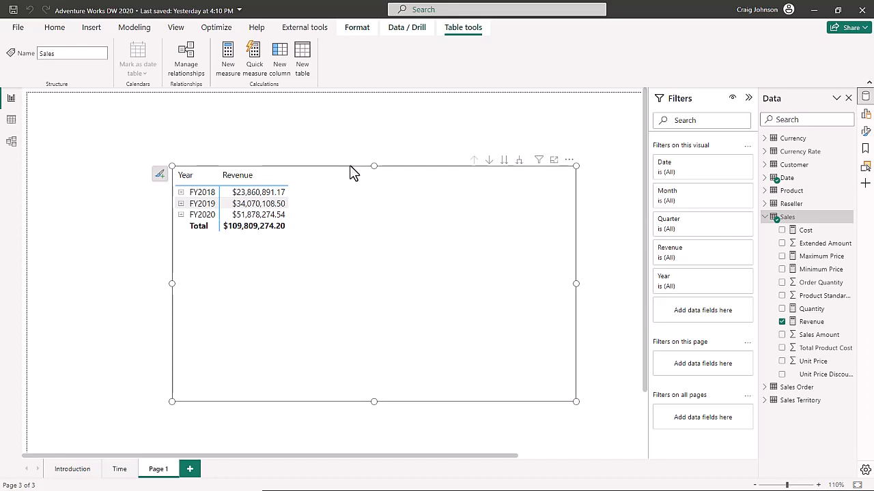
{"action": "left_click_drag", "start_coordinate": [350, 167], "coordinate": [342, 157]}
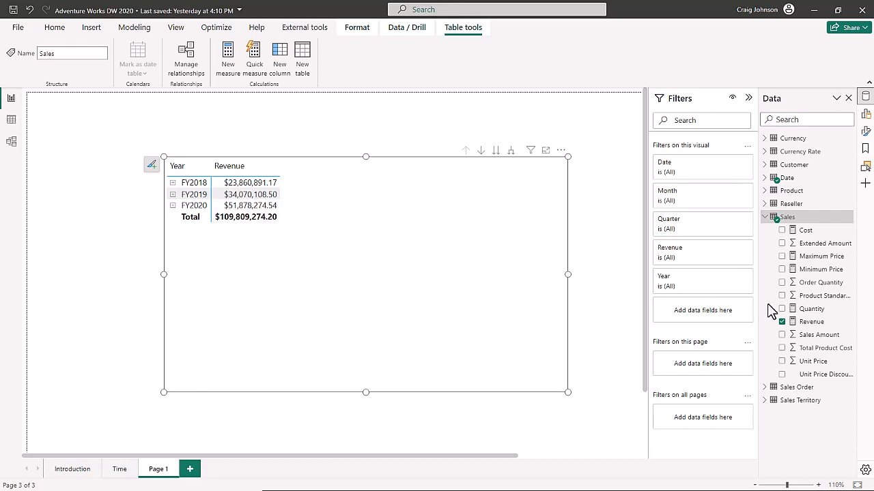
- Review the full DAX formula of the Revenue measure in the Sales table
{"action": "left_click", "coordinate": [815, 327]}
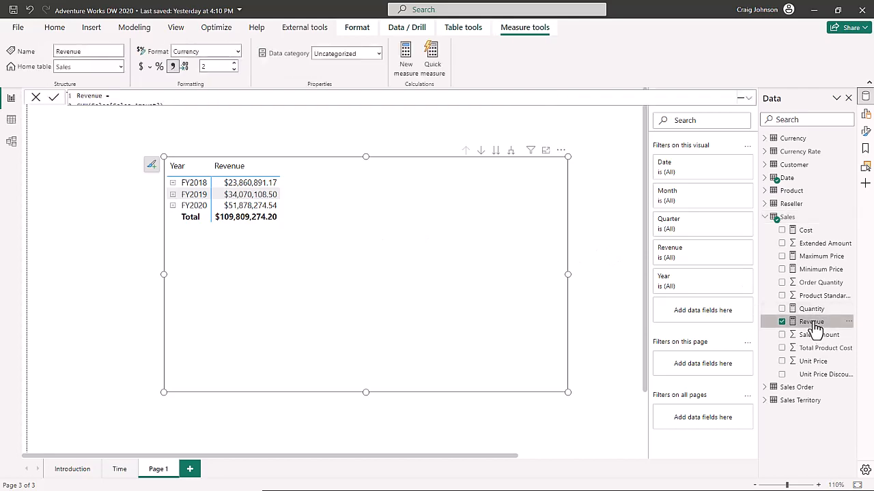
{"action": "left_click", "coordinate": [749, 101]}
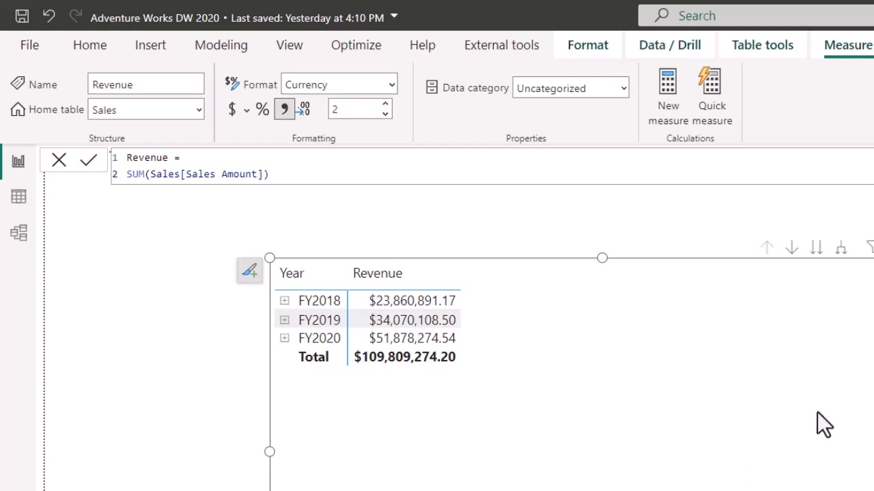
{"action": "left_click", "coordinate": [608, 217]}
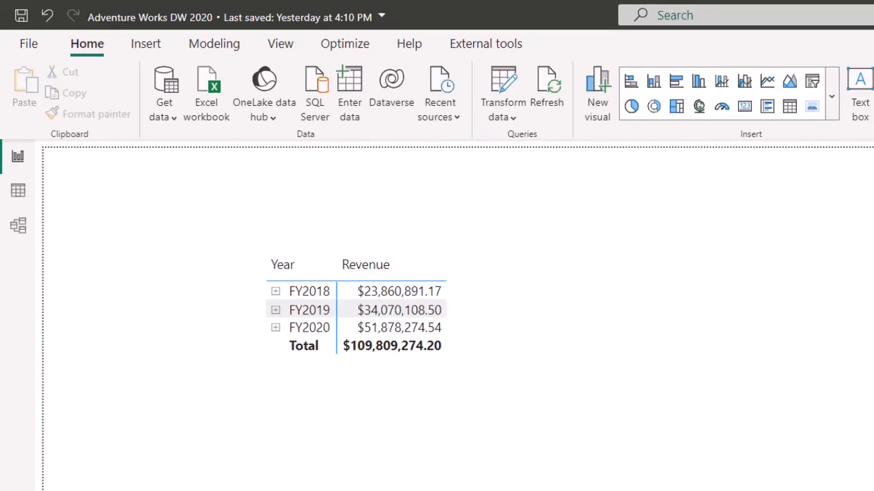
- Create a new measure in the Sales table named "Revenue 1 year ago", with its formula starting on a new line
{"action": "right_click", "coordinate": [785, 216]}
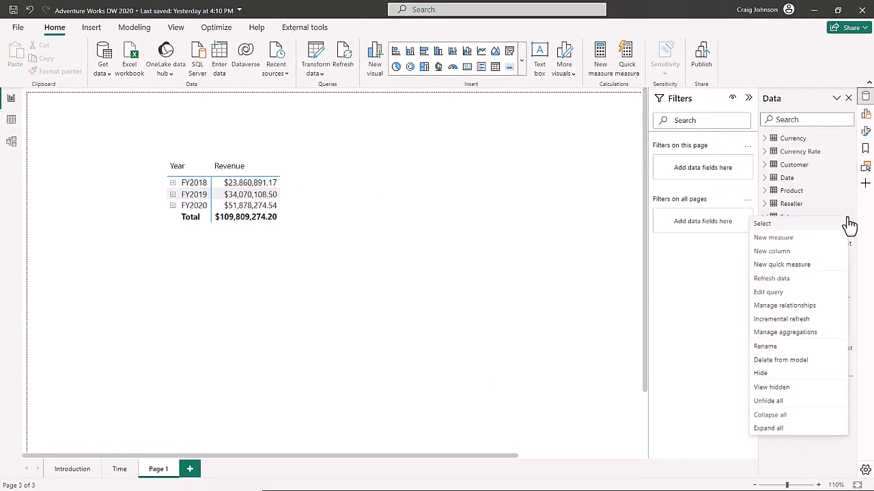
{"action": "left_click", "coordinate": [758, 239]}
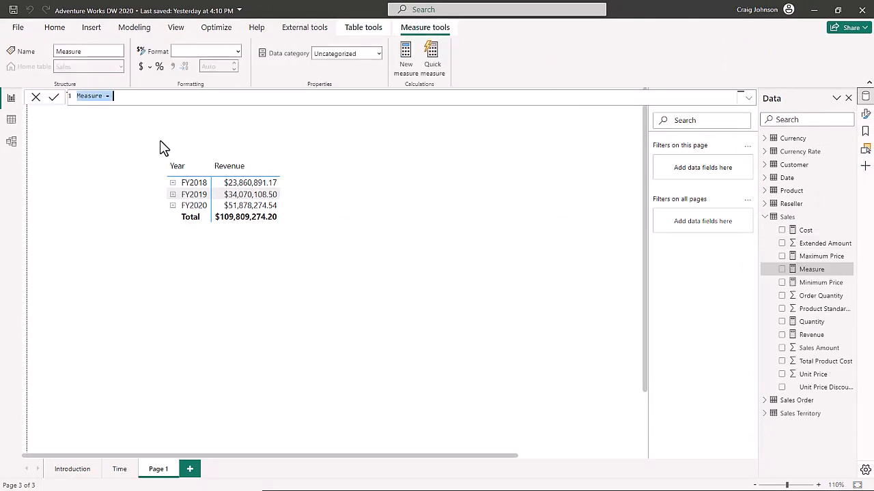
{"action": "type", "text": "Revenue ="}
{"action": "type", "text": " year ago"}
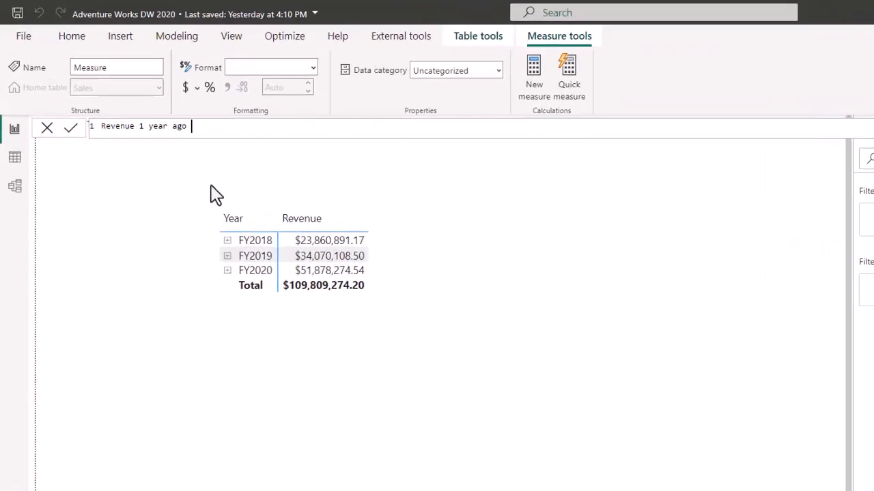
{"action": "type", "text": " ="}
{"action": "key", "text": "shift+Return"}
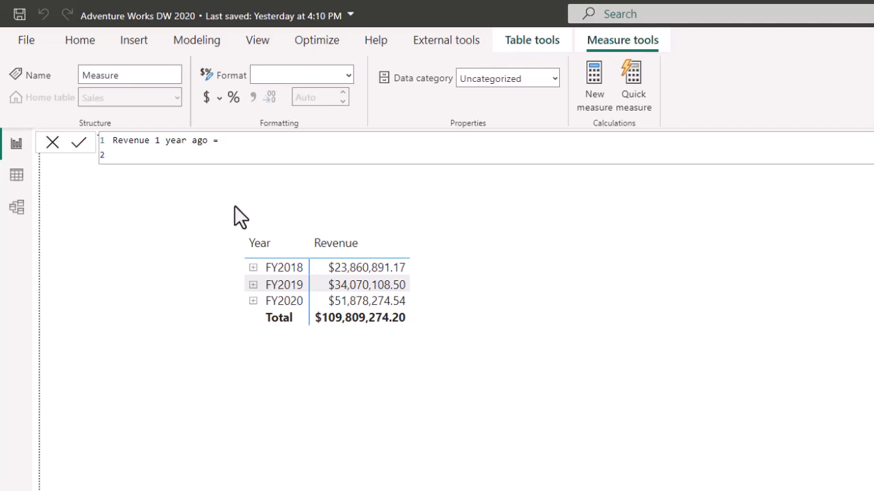
- Begin the measure's formula with CALCULATE, using [Revenue] as its expression on a separate line
{"action": "type", "text": "cal"}
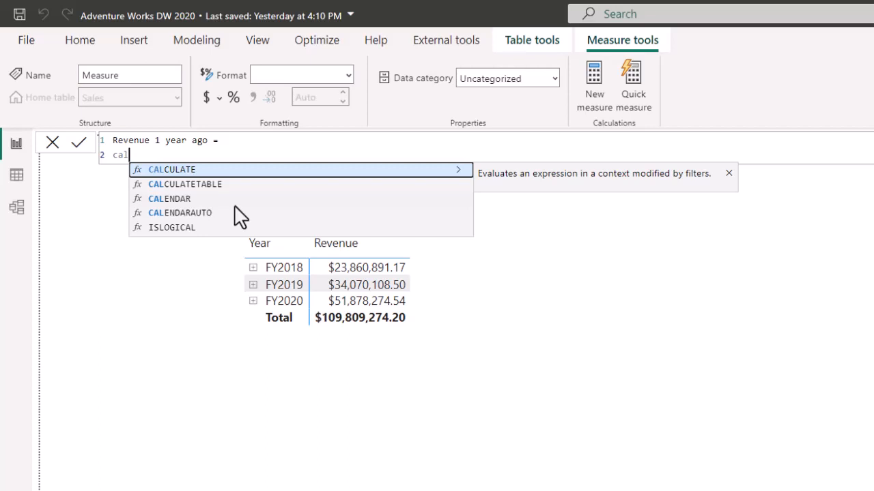
{"action": "key", "text": "Tab"}
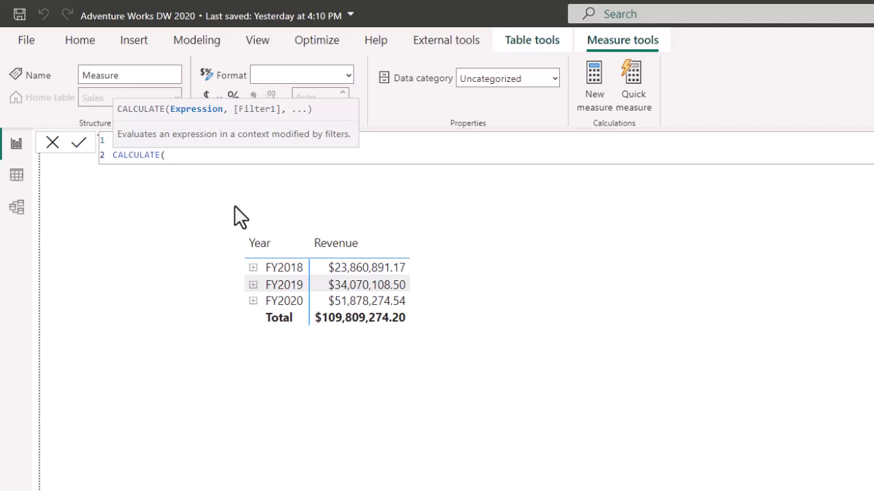
{"action": "key", "text": "shift+Return"}
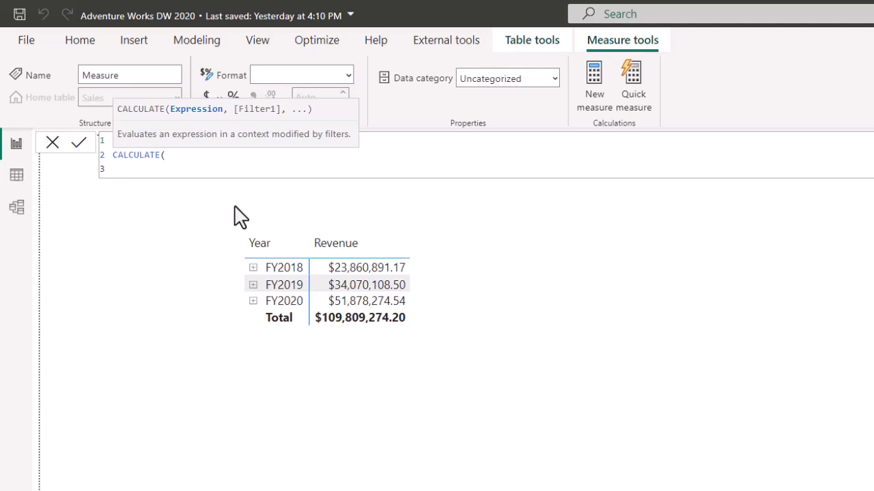
{"action": "type", "text": "rev"}
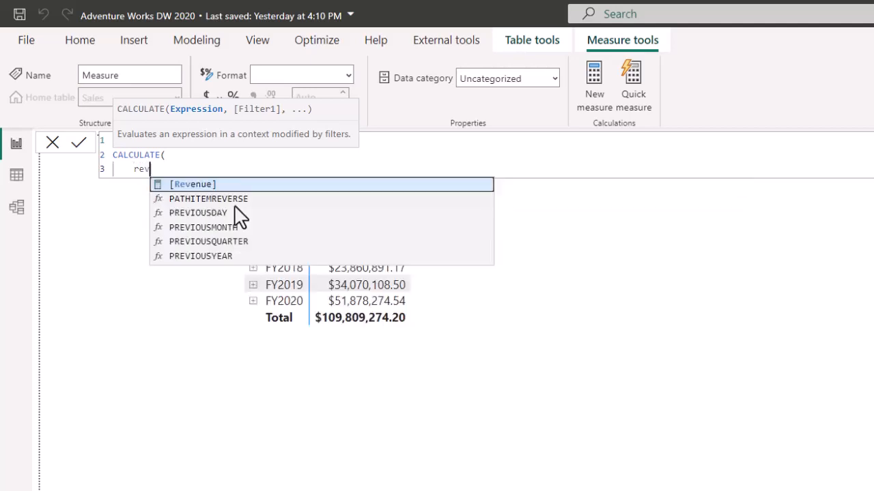
{"action": "type", "text": "e"}
{"action": "key", "text": "Tab"}
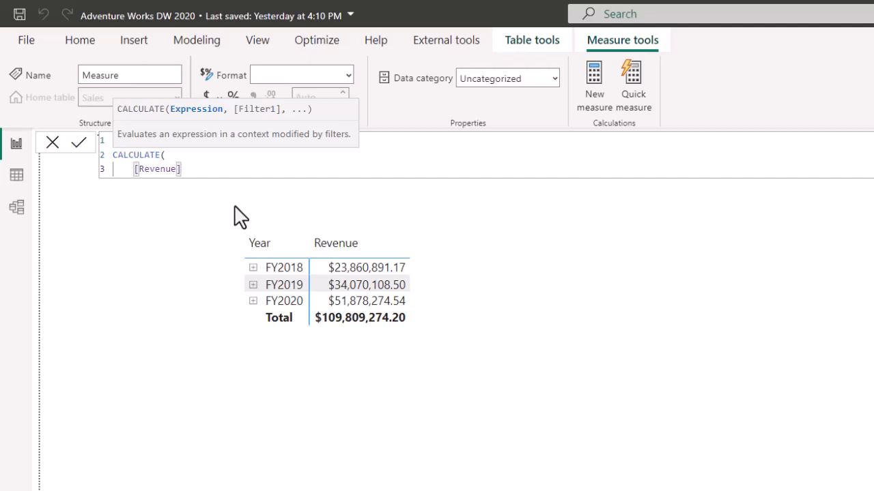
{"action": "type", "text": ","}
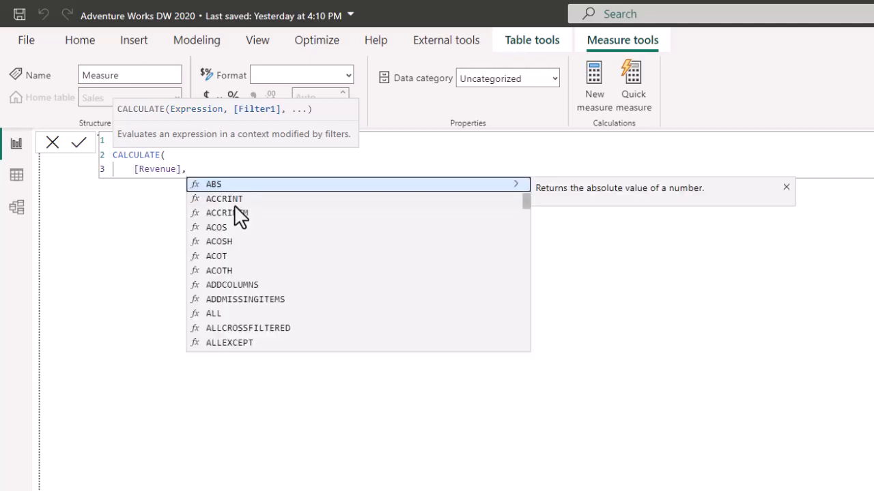
{"action": "key", "text": "shift+Return"}
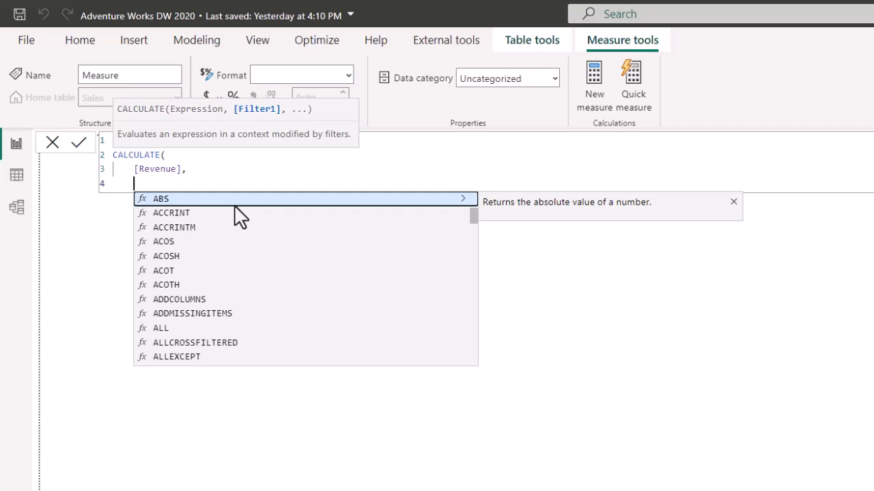
- Insert the DATEADD function as the filter argument of CALCULATE
{"action": "type", "text": "dat"}
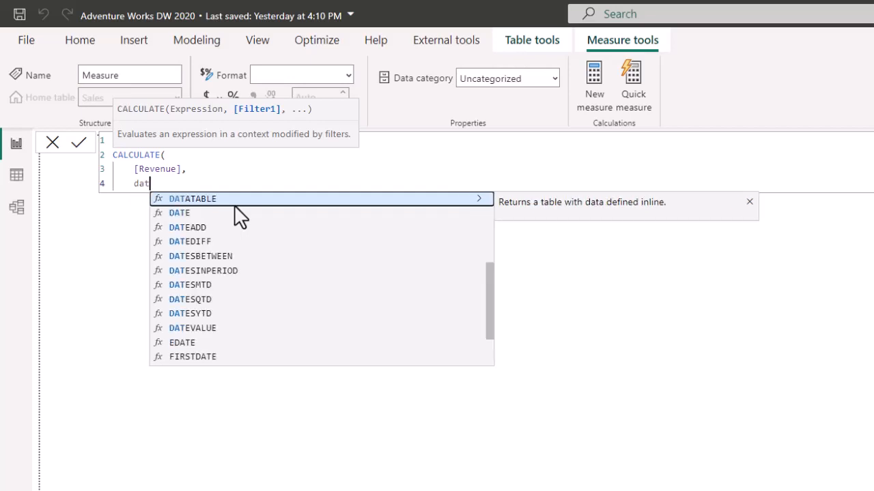
{"action": "type", "text": "e"}
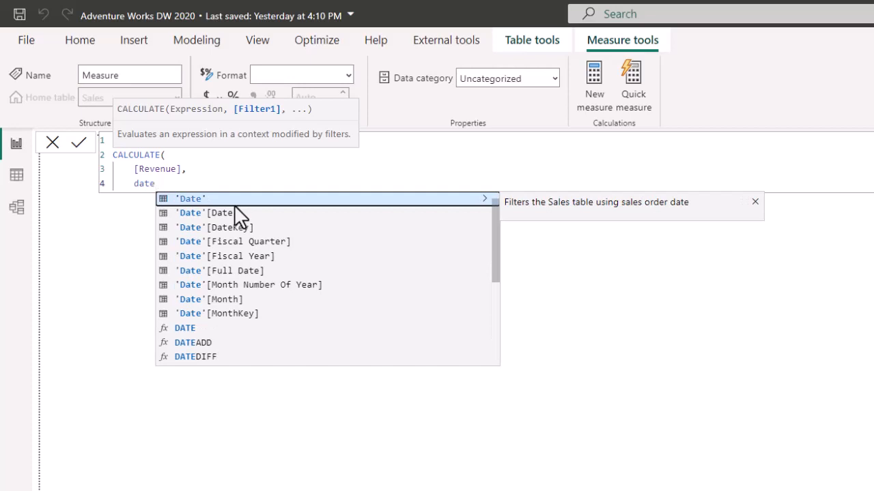
{"action": "key", "text": "Down"}
{"action": "key", "text": "Down"}
{"action": "key", "text": "Down"}
{"action": "key", "text": "Down"}
{"action": "key", "text": "Down"}
{"action": "key", "text": "Down"}
{"action": "key", "text": "Down"}
{"action": "key", "text": "Down"}
{"action": "key", "text": "Down"}
{"action": "key", "text": "Down"}
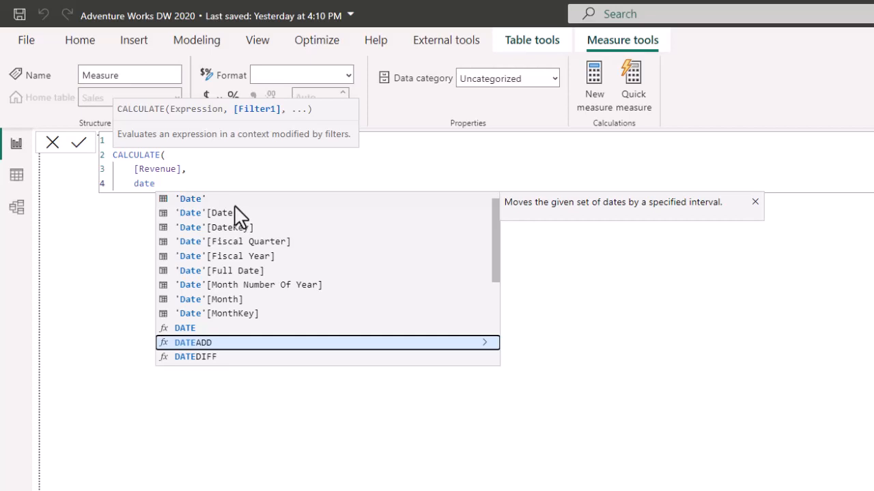
{"action": "key", "text": "Tab"}
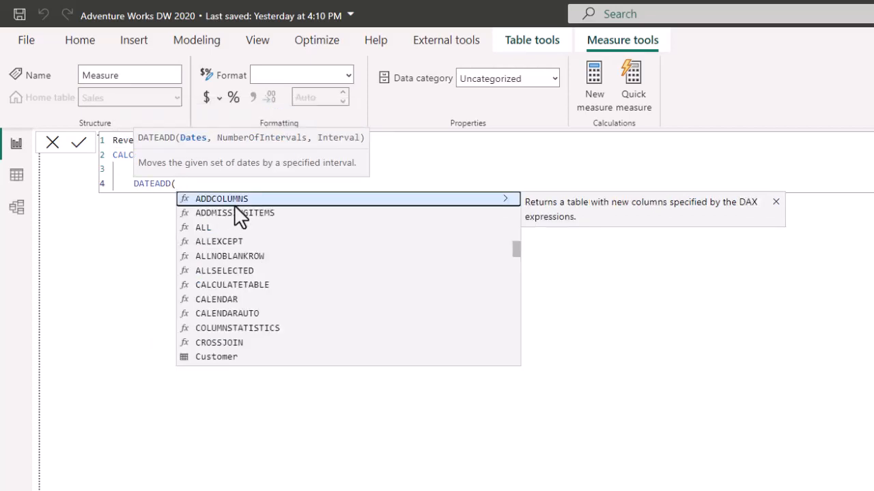
- Complete DATEADD with the arguments 'Date'[Date], -1 and YEAR
{"action": "type", "text": "date"}
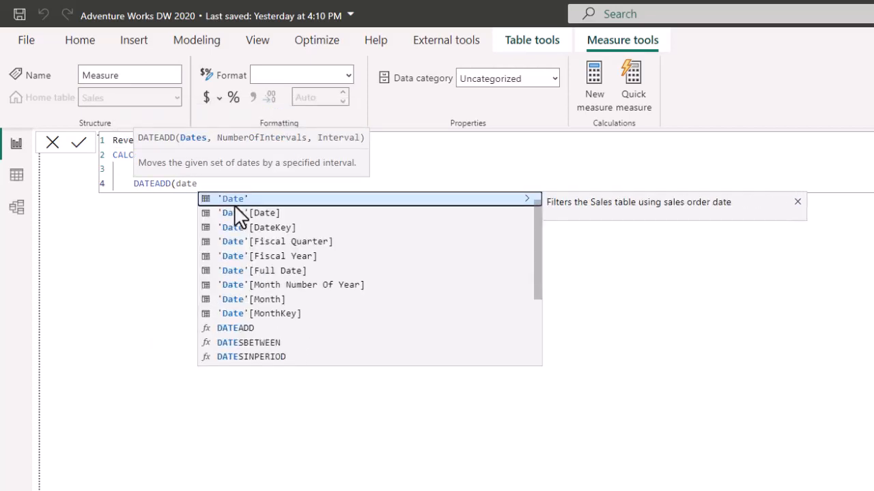
{"action": "key", "text": "Down"}
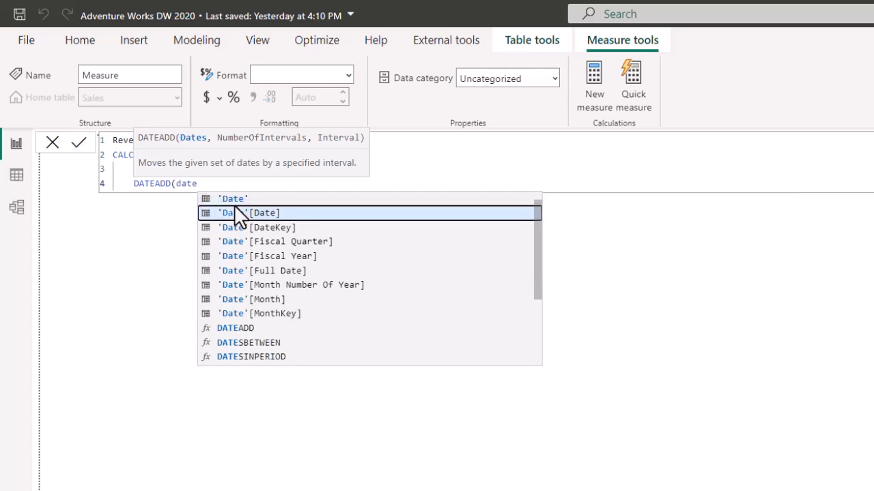
{"action": "key", "text": "Tab"}
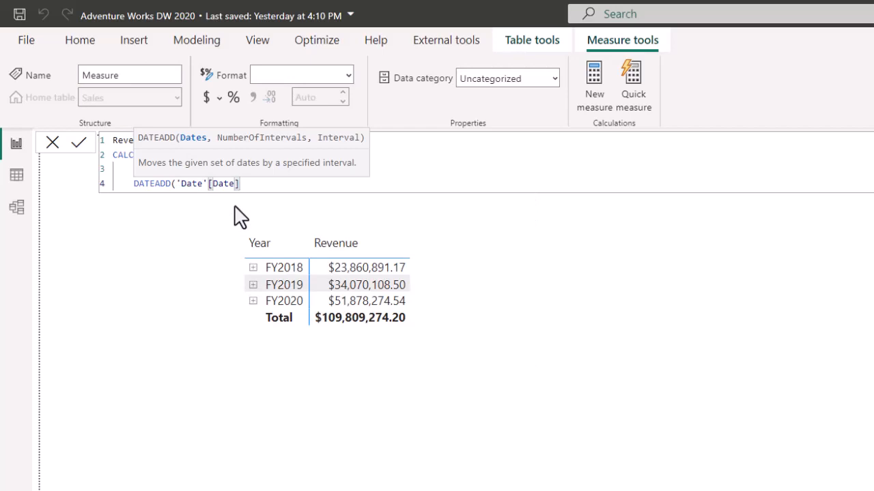
{"action": "type", "text": ","}
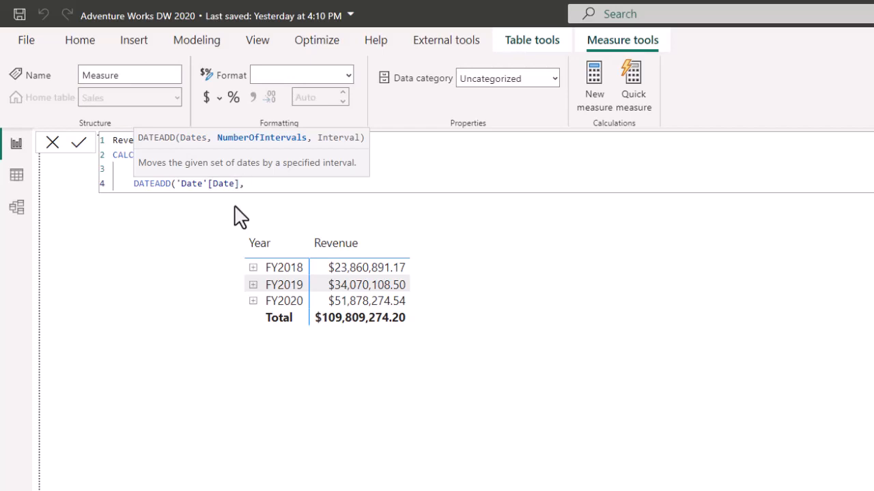
{"action": "type", "text": "-1,"}
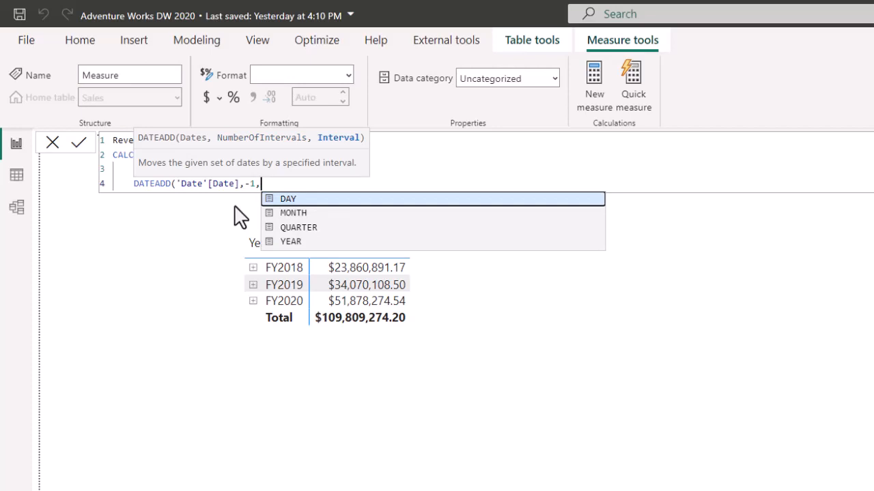
{"action": "key", "text": "Down"}
{"action": "key", "text": "Down"}
{"action": "key", "text": "Down"}
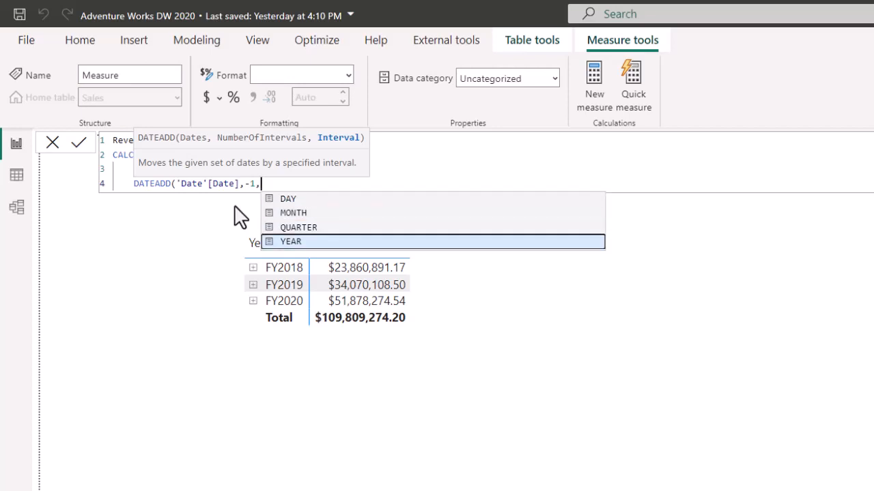
{"action": "key", "text": "Tab"}
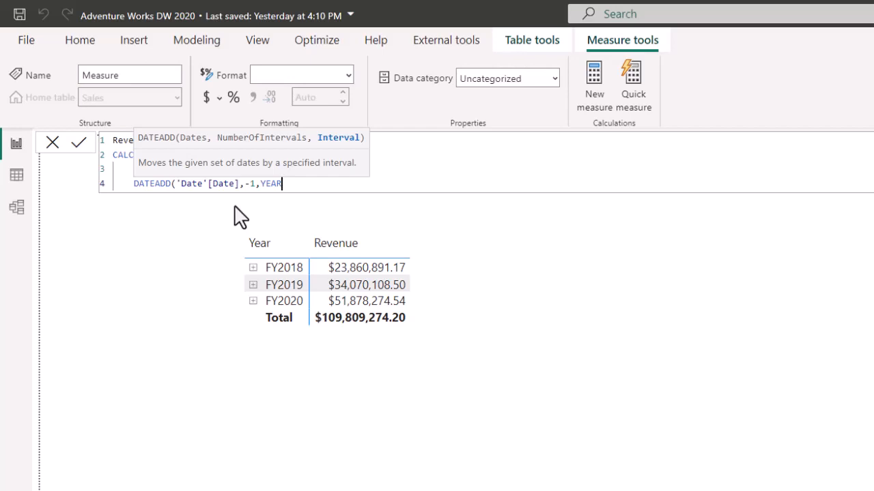
{"action": "type", "text": ")"}
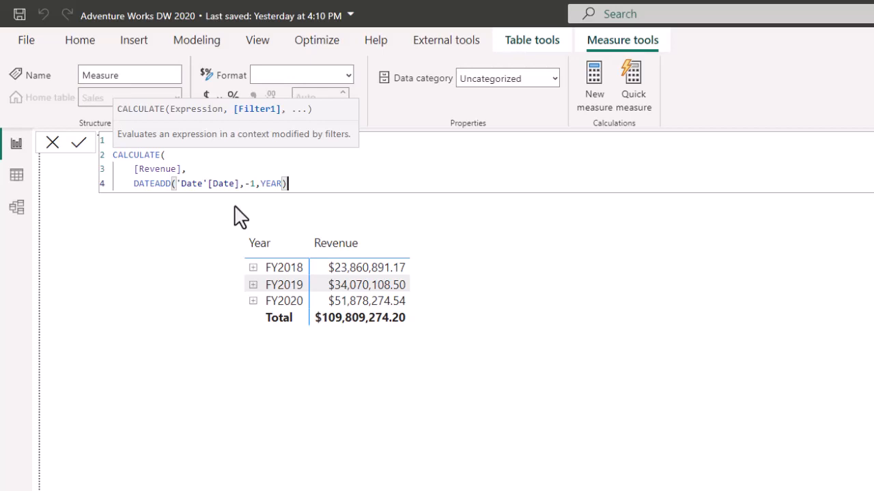
- Close the CALCULATE expression with a parenthesis on its own unindented line and commit the measure
{"action": "key", "text": "shift+Return"}
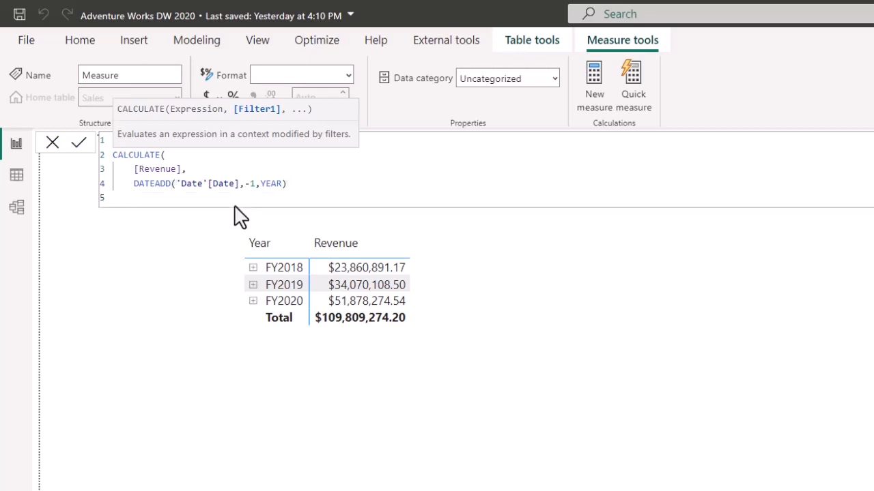
{"action": "key", "text": "BackSpace"}
{"action": "type", "text": ")"}
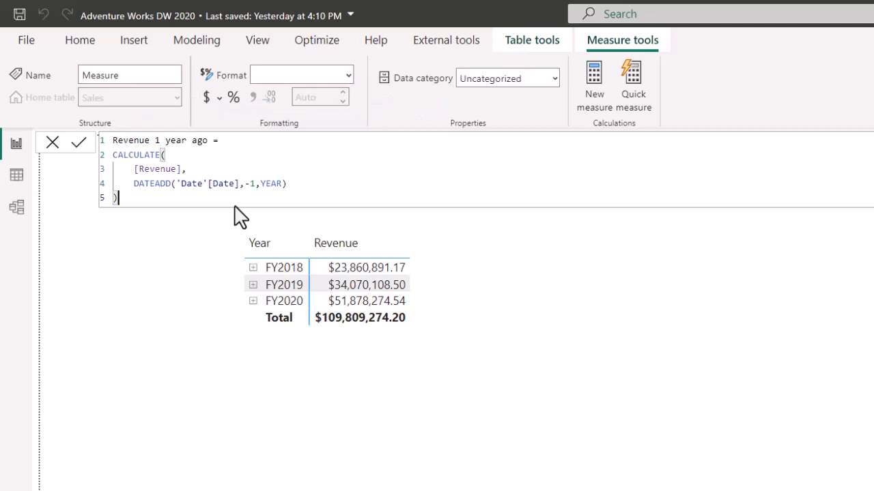
{"action": "key", "text": "Return"}
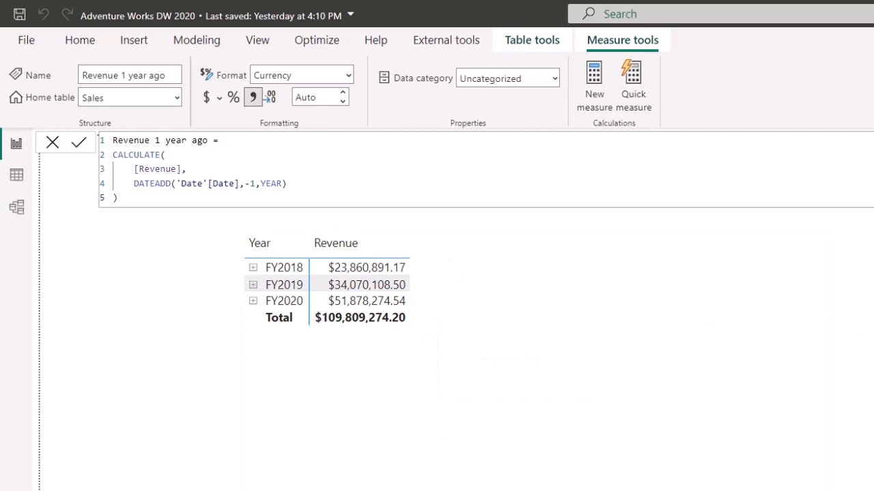
- Add the Revenue 1 year ago measure from the Sales table to the matrix values and enlarge the matrix slightly
{"action": "left_click", "coordinate": [559, 372]}
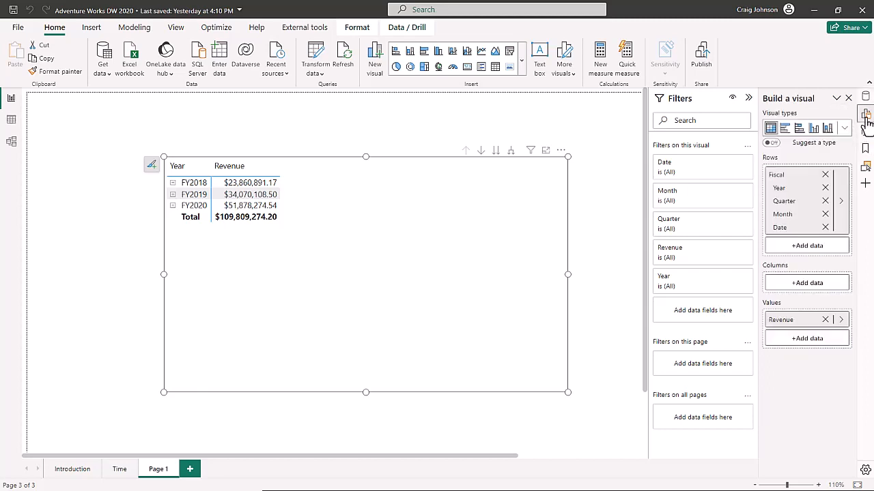
{"action": "left_click", "coordinate": [866, 116]}
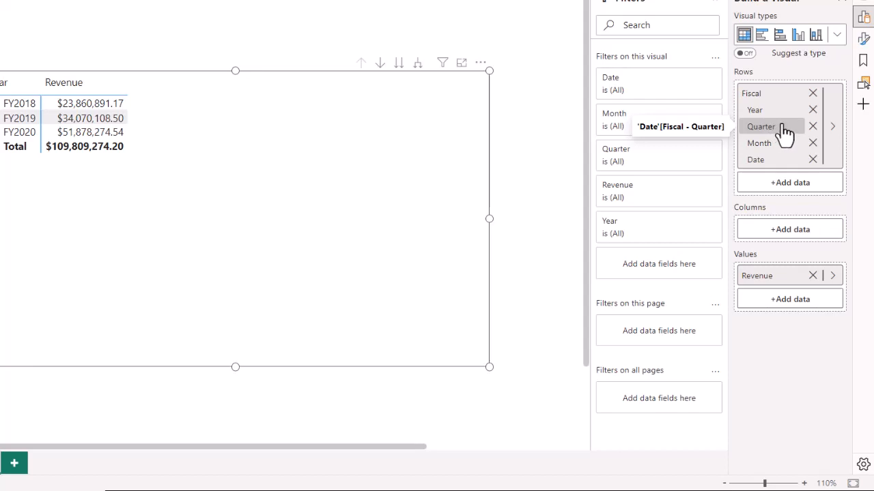
{"action": "left_click", "coordinate": [789, 300]}
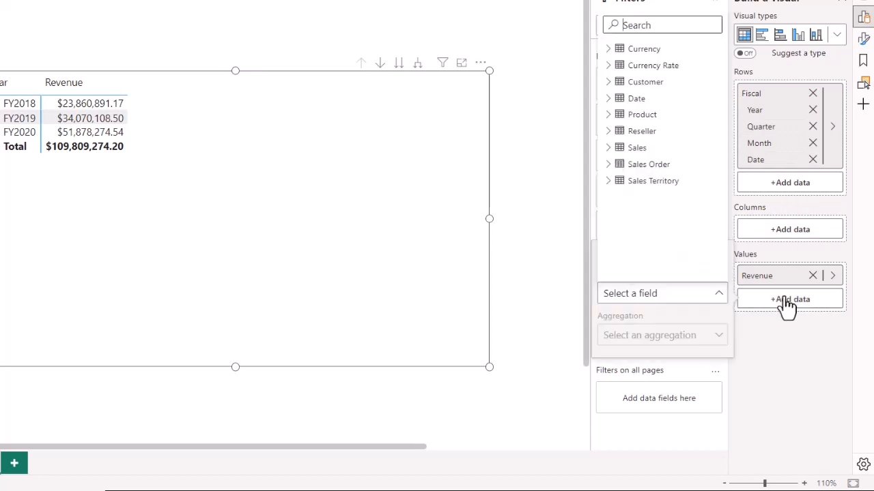
{"action": "left_click", "coordinate": [612, 149]}
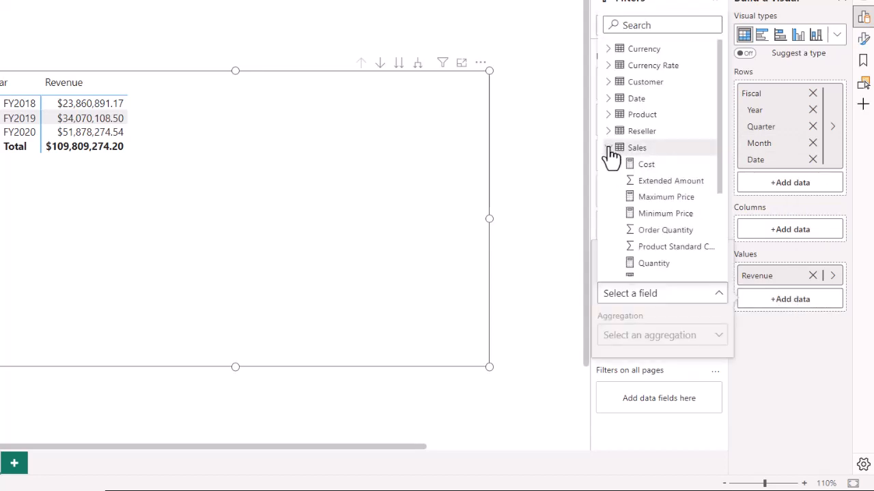
{"action": "scroll", "coordinate": [680, 216], "scroll_direction": "down", "scroll_amount": 3}
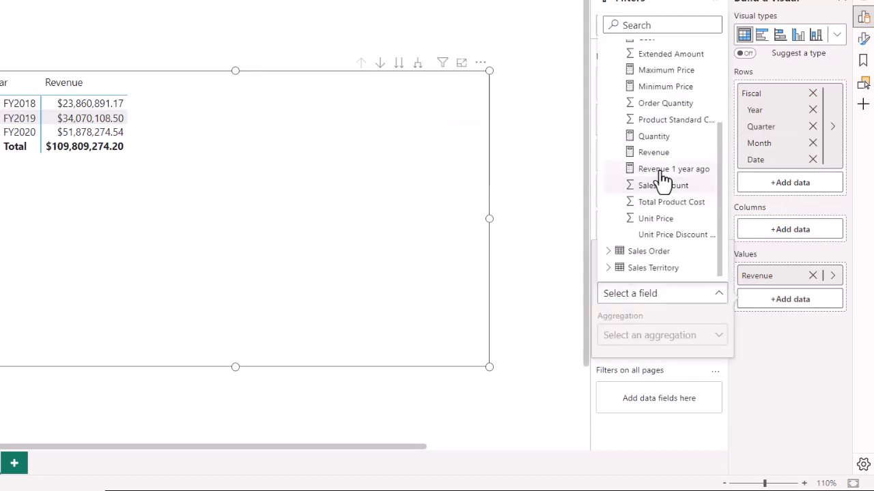
{"action": "left_click", "coordinate": [666, 170]}
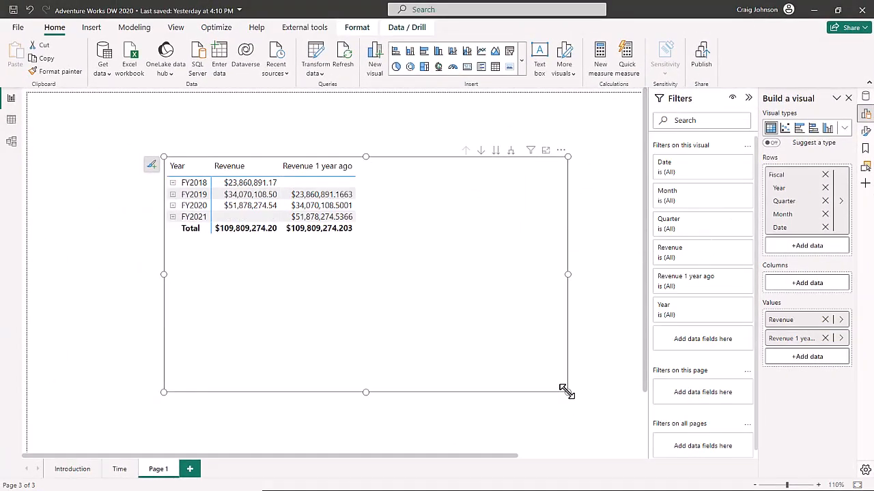
{"action": "left_click_drag", "start_coordinate": [573, 400], "coordinate": [588, 414]}
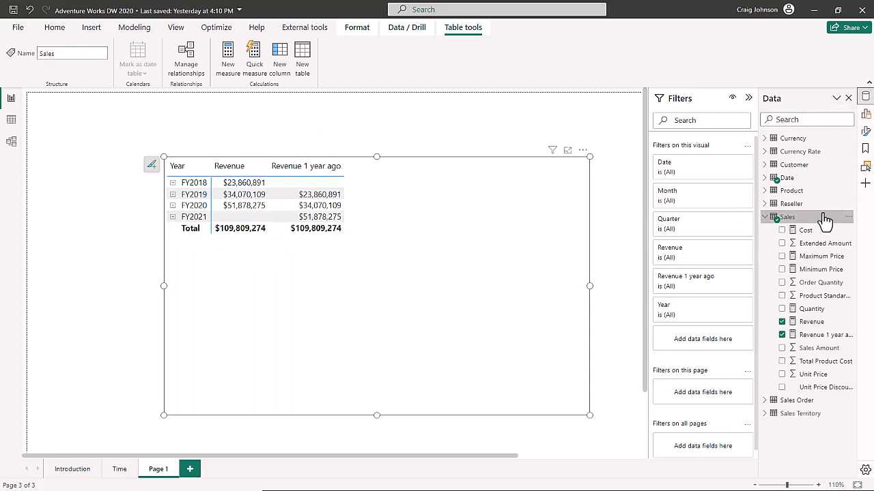
- Create a new measure named Sameperiod in the Sales table, with its formula starting on a second line
{"action": "left_click", "coordinate": [849, 218]}
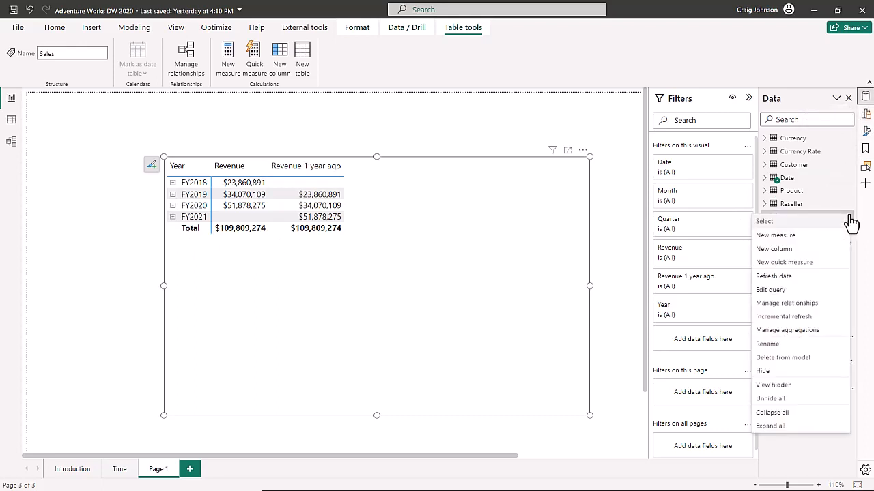
{"action": "left_click", "coordinate": [767, 237]}
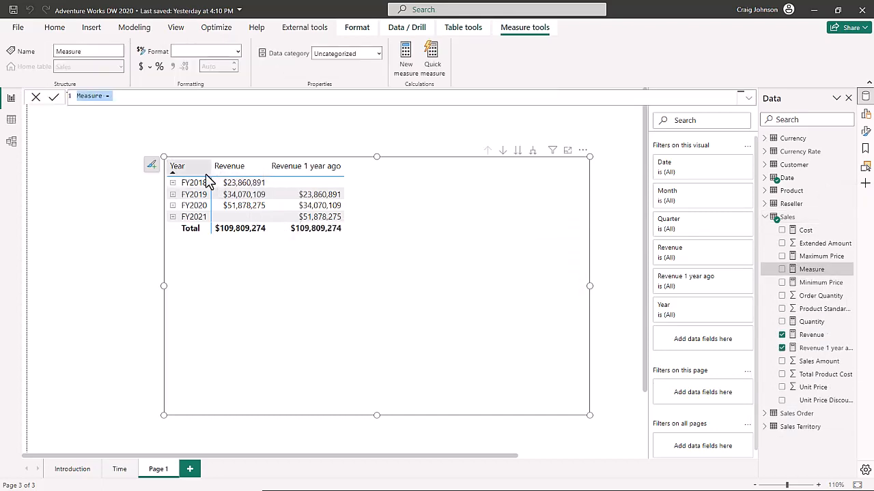
{"action": "type", "text": "Same"}
{"action": "type", "text": "period ="}
{"action": "key", "text": "shift+Return"}
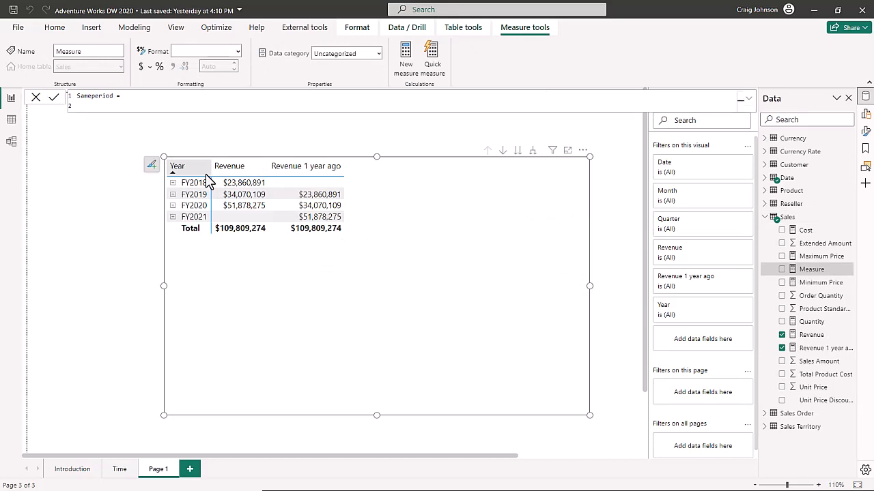
- Begin the Sameperiod formula with CALCULATE, using [Revenue] as its expression on a separate line
{"action": "type", "text": "CALCULATE("}
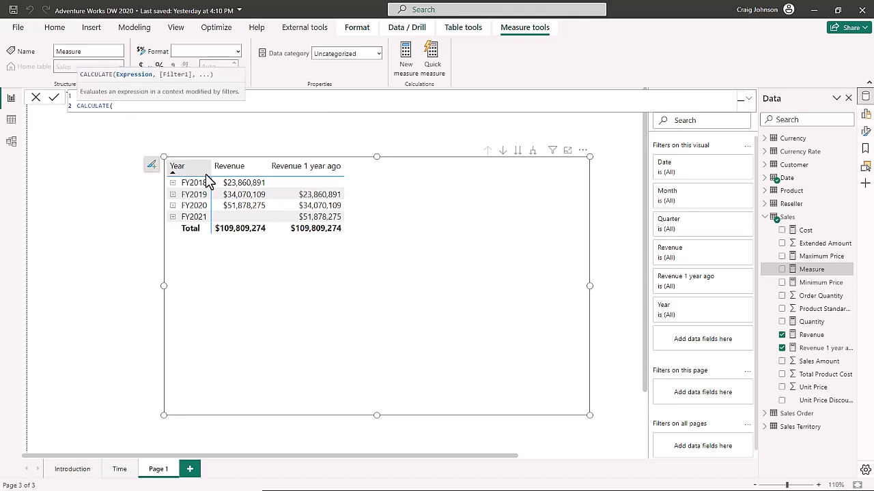
{"action": "key", "text": "shift+Return"}
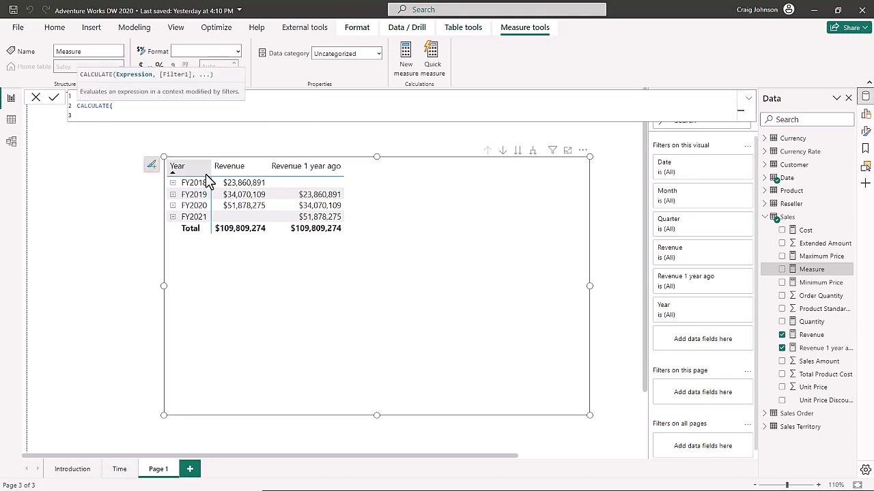
{"action": "type", "text": "[Revenue],"}
{"action": "key", "text": "shift+Return"}
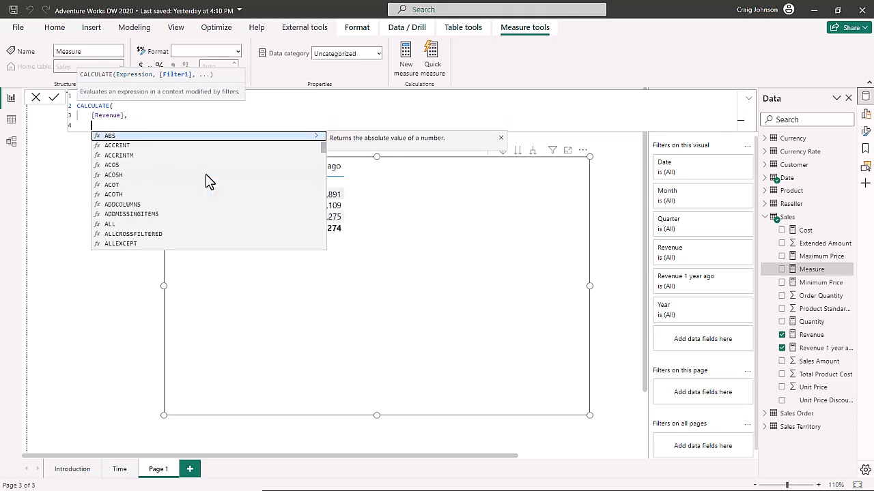
- Insert SAMEPERIODLASTYEAR as the filter argument of CALCULATE, with a new line for its argument
{"action": "type", "text": "samp"}
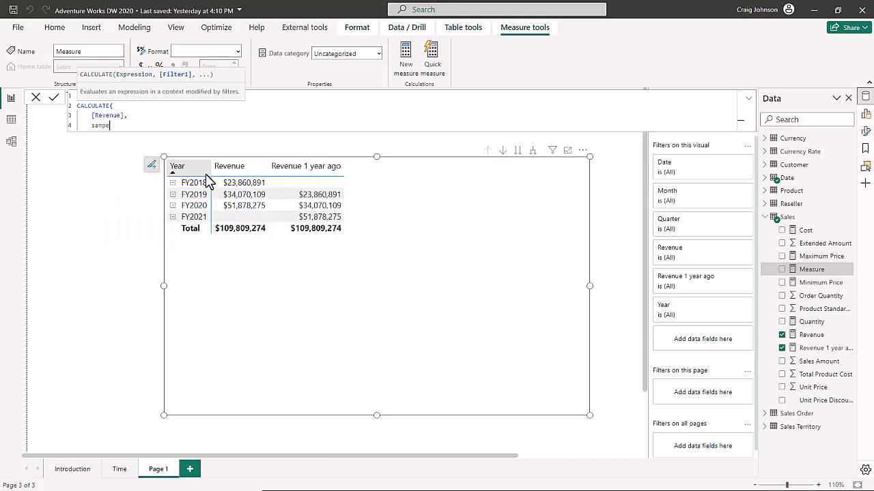
{"action": "key", "text": "BackSpace"}
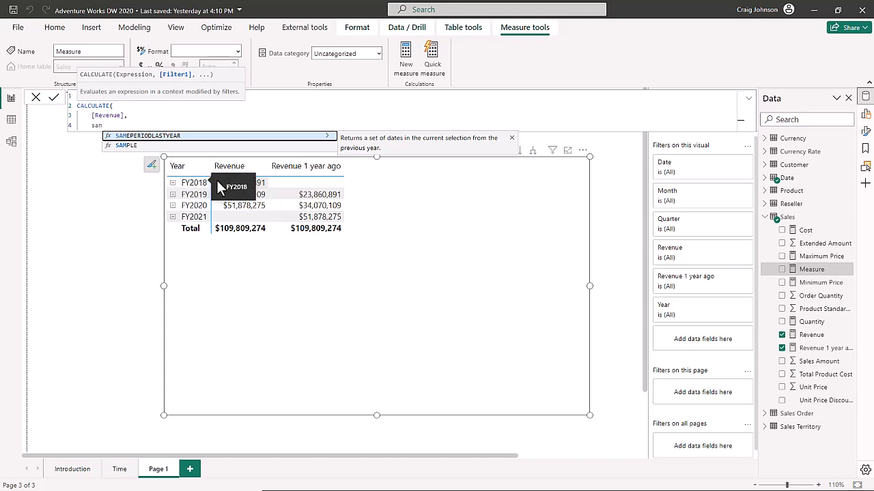
{"action": "key", "text": "Tab"}
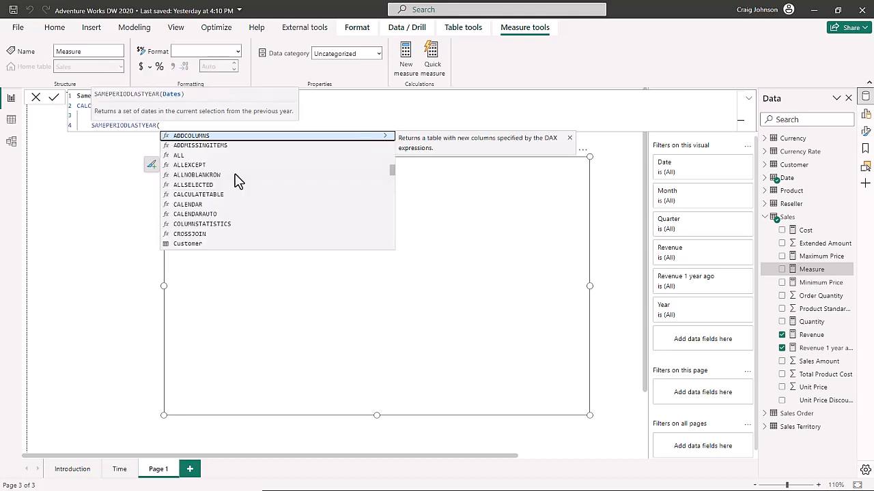
{"action": "key", "text": "shift+Return"}
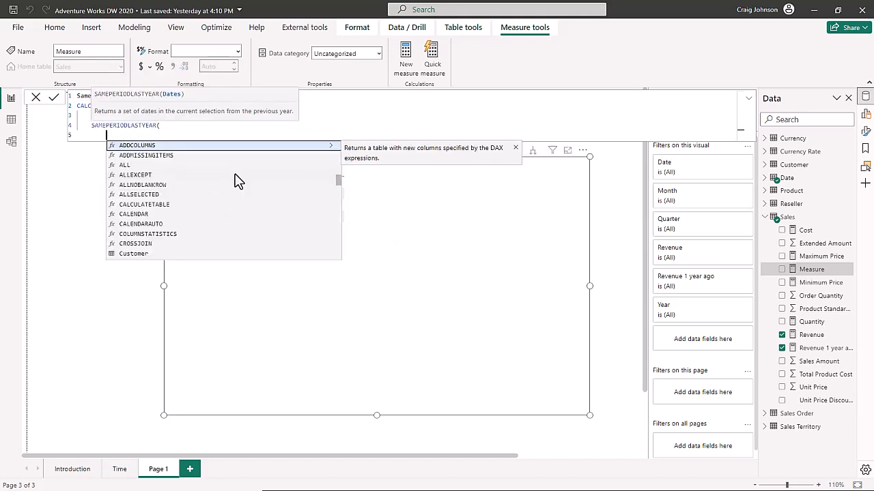
- Give SAMEPERIODLASTYEAR the argument 'Date'[Date], close both functions with CALCULATE's parenthesis on its own line, and commit the measure
{"action": "type", "text": "dat"}
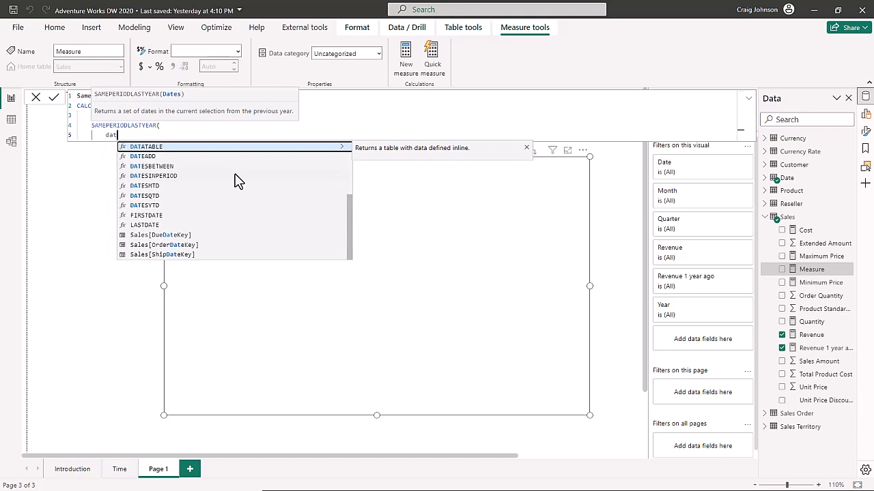
{"action": "type", "text": "te"}
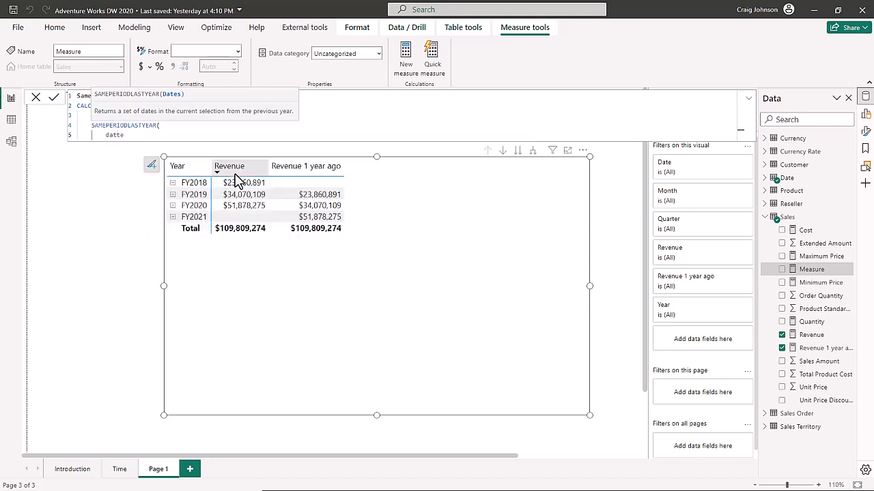
{"action": "key", "text": "BackSpace"}
{"action": "key", "text": "BackSpace"}
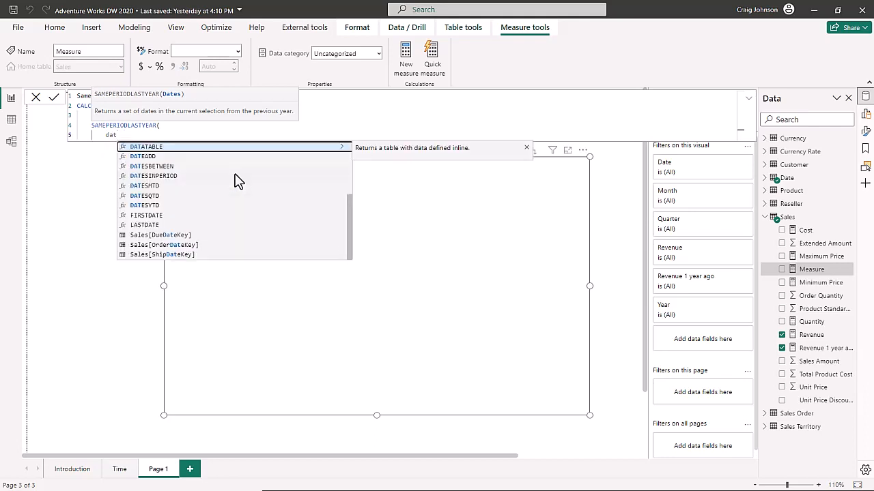
{"action": "key", "text": "BackSpace"}
{"action": "type", "text": "te"}
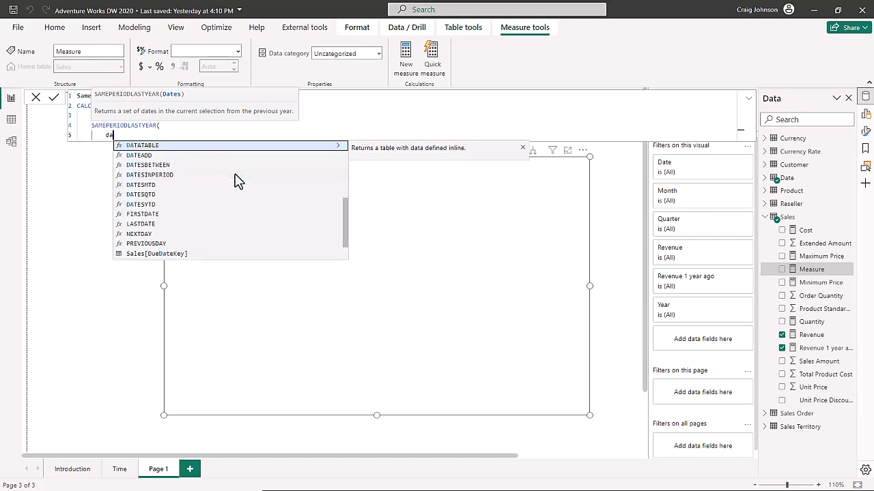
{"action": "key", "text": "Down"}
{"action": "key", "text": "Tab"}
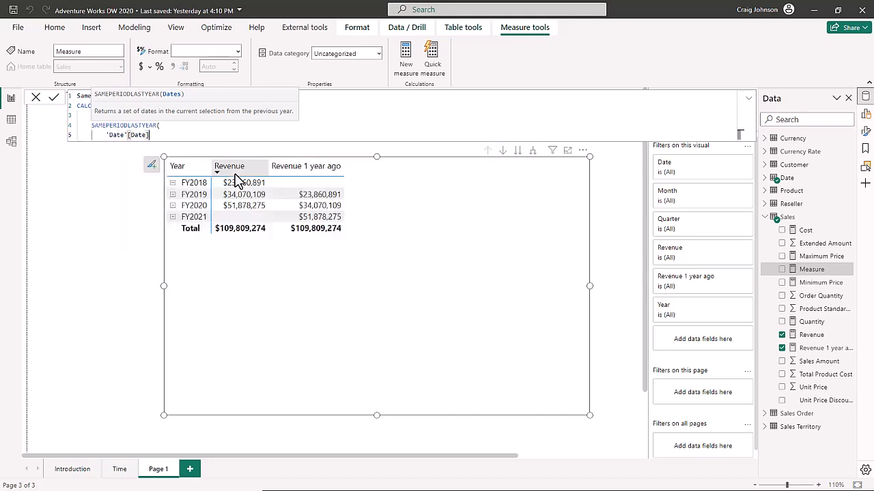
{"action": "type", "text": ")"}
{"action": "key", "text": "shift+Return"}
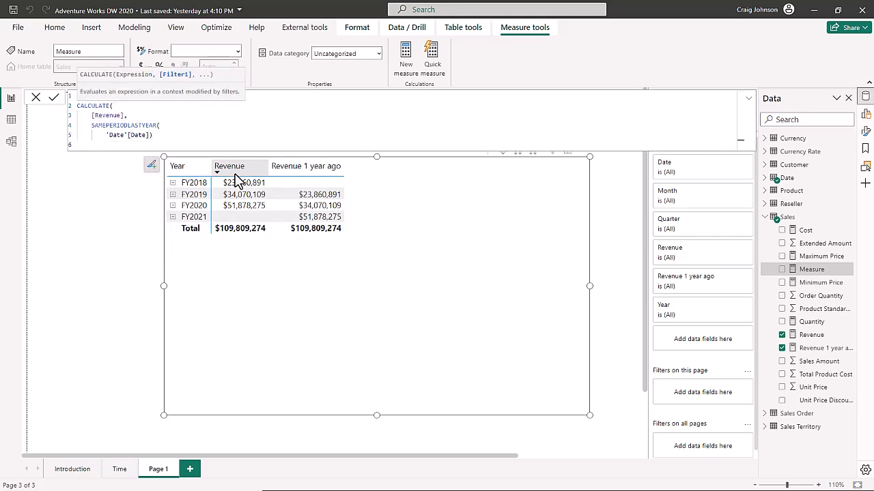
{"action": "type", "text": ")"}
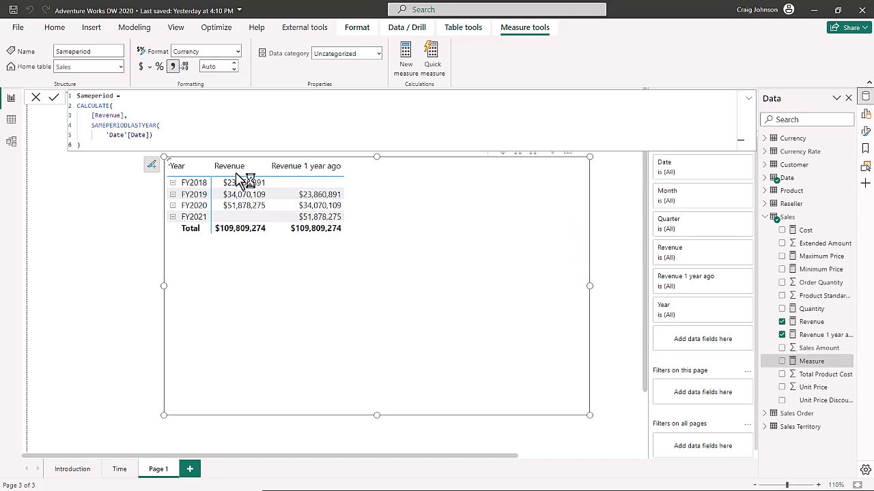
- Set the Sameperiod measure to 0 decimal places and add it to the matrix
{"action": "left_click", "coordinate": [217, 66]}
{"action": "type", "text": "0"}
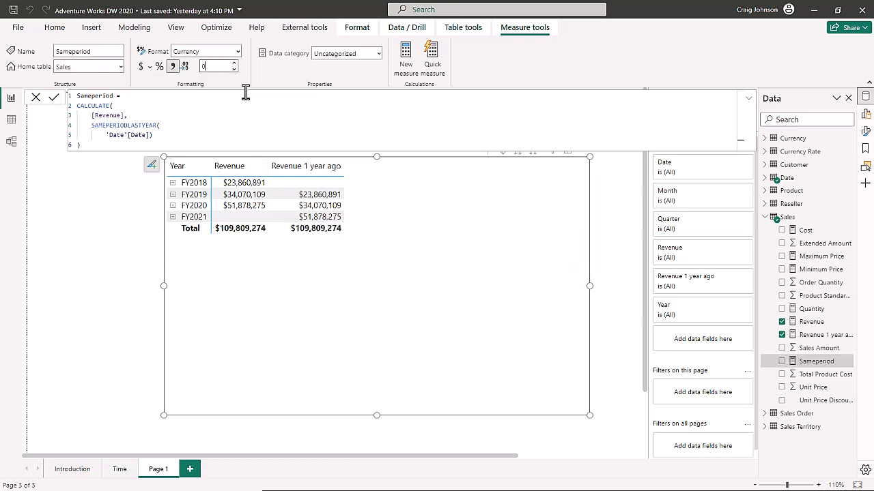
{"action": "key", "text": "Return"}
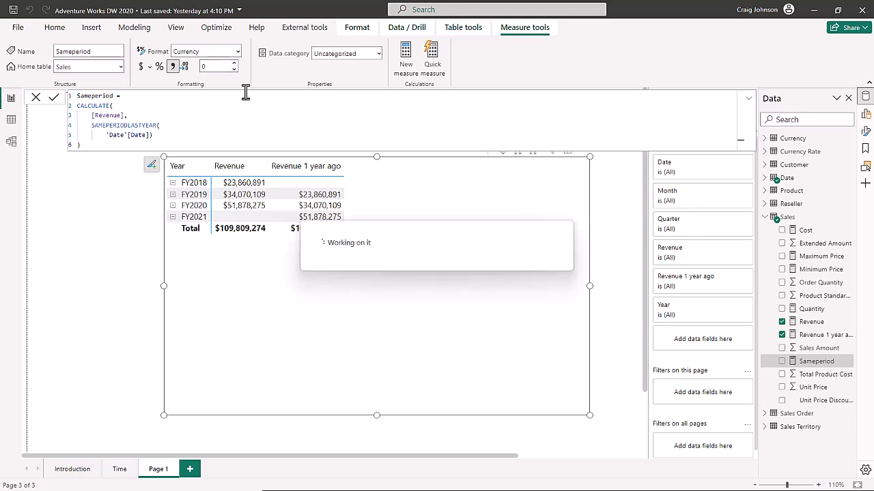
{"action": "left_click", "coordinate": [782, 361]}
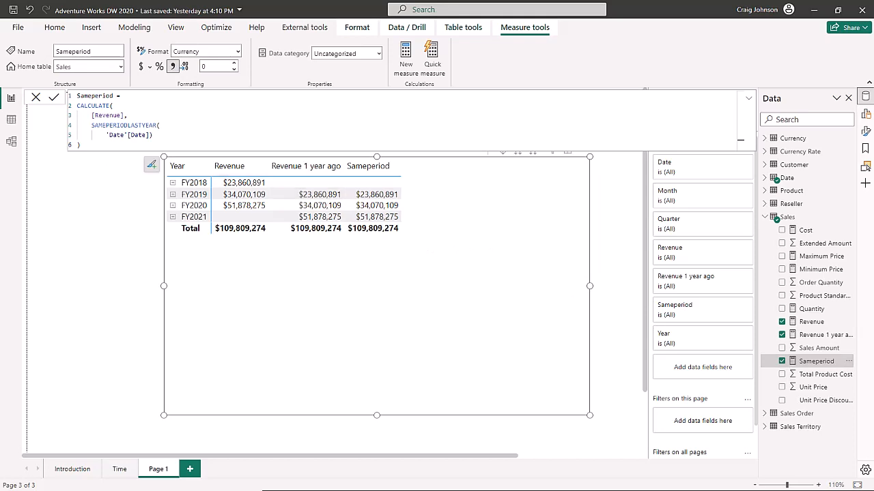
- Expand FY2018, FY2018 Q1 and 2017 Jul in the matrix to compare the revenue measures at quarter, month and day level
{"action": "left_click", "coordinate": [172, 182]}
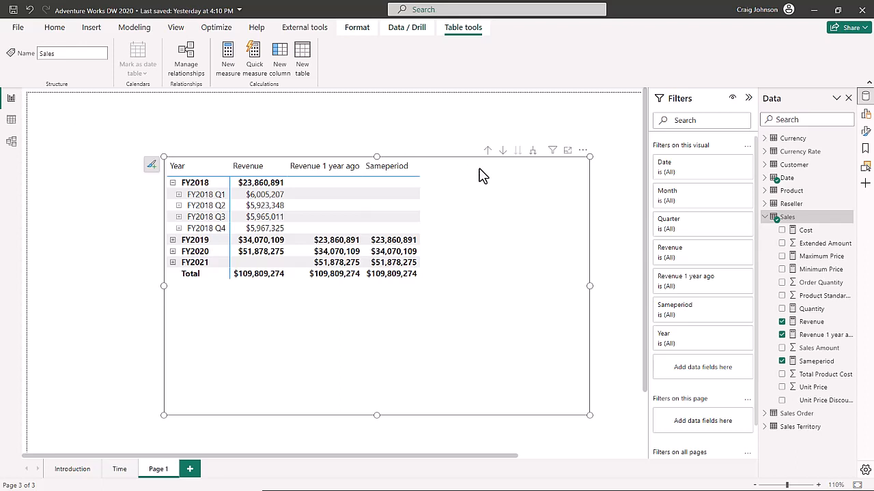
{"action": "left_click", "coordinate": [178, 196]}
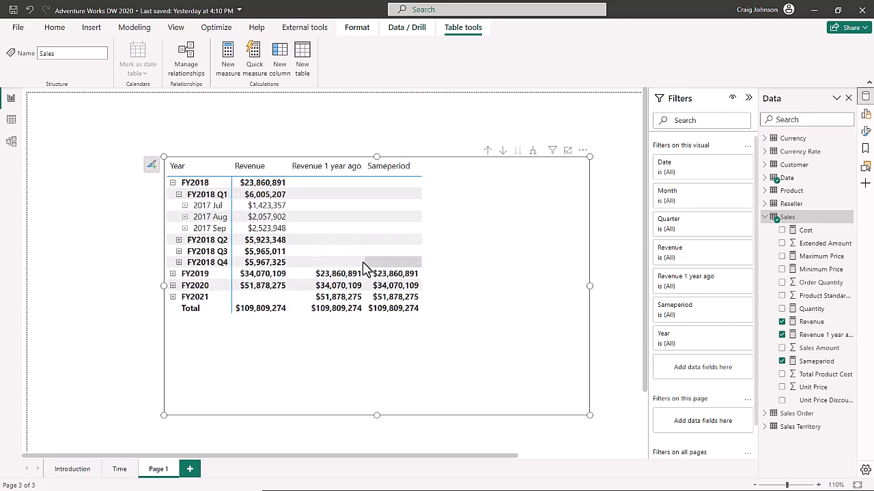
{"action": "left_click", "coordinate": [184, 208]}
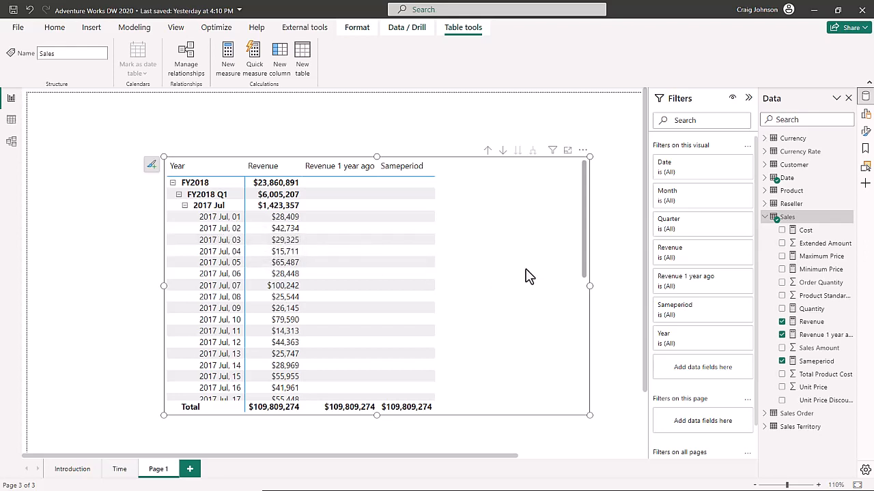
{"action": "scroll", "coordinate": [526, 276], "scroll_direction": "down", "scroll_amount": 3}
{"action": "scroll", "coordinate": [525, 276], "scroll_direction": "up", "scroll_amount": 3}
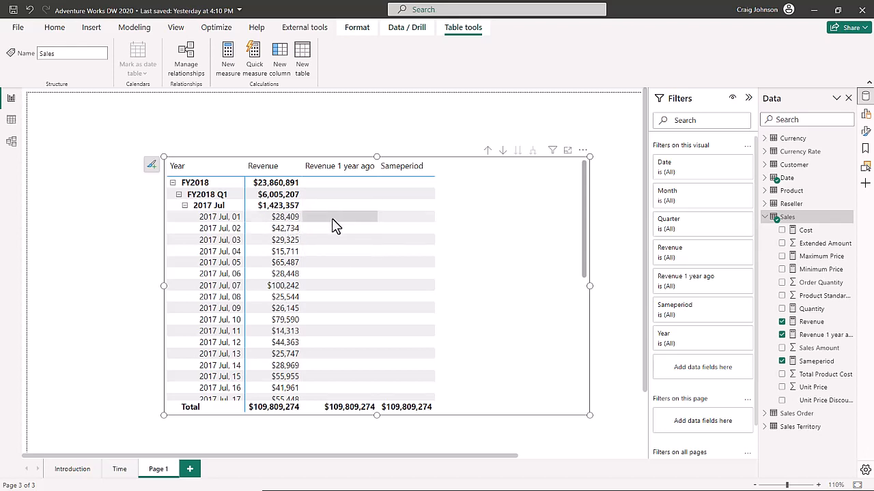
{"action": "scroll", "coordinate": [328, 251], "scroll_direction": "down", "scroll_amount": 8}
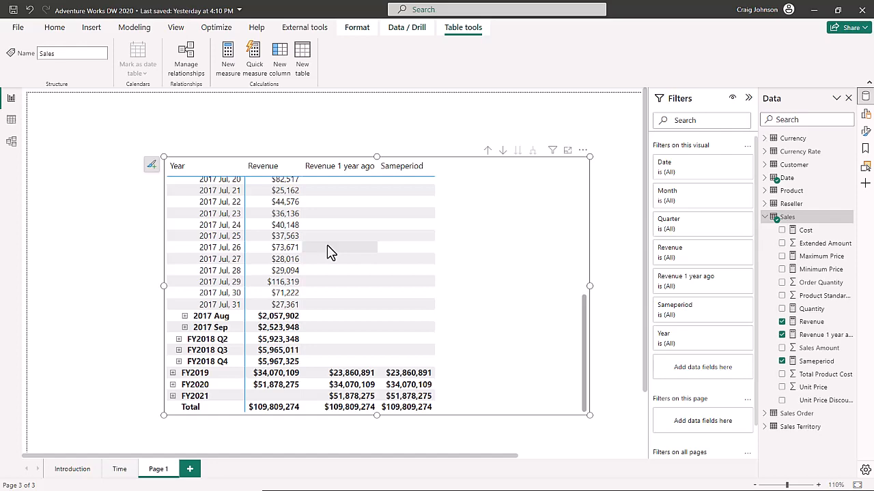
{"action": "scroll", "coordinate": [327, 252], "scroll_direction": "up", "scroll_amount": 8}
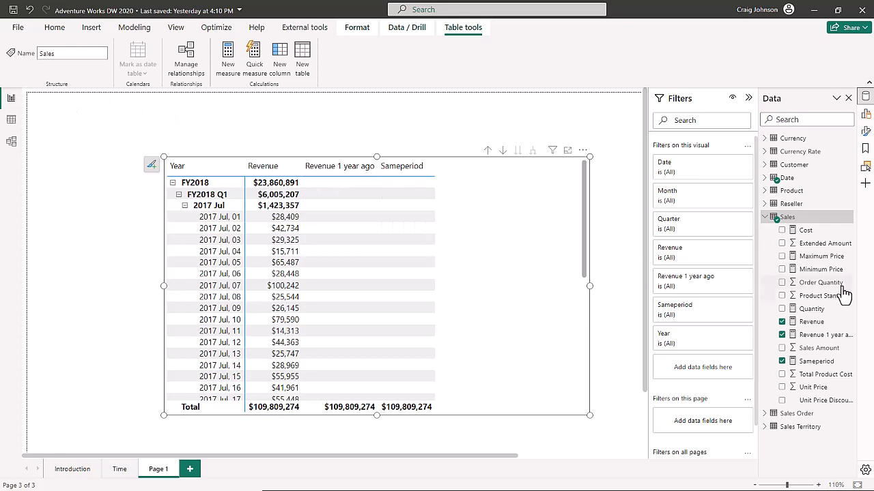
- Create a measure in the Sales table named MTD Revenue, with TOTALMTD on a second line and a new line for its arguments
{"action": "left_click", "coordinate": [848, 217]}
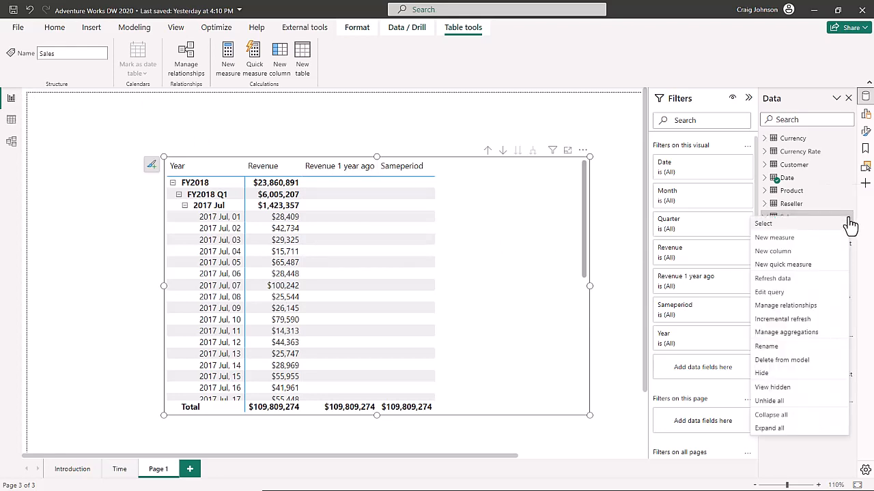
{"action": "left_click", "coordinate": [773, 239]}
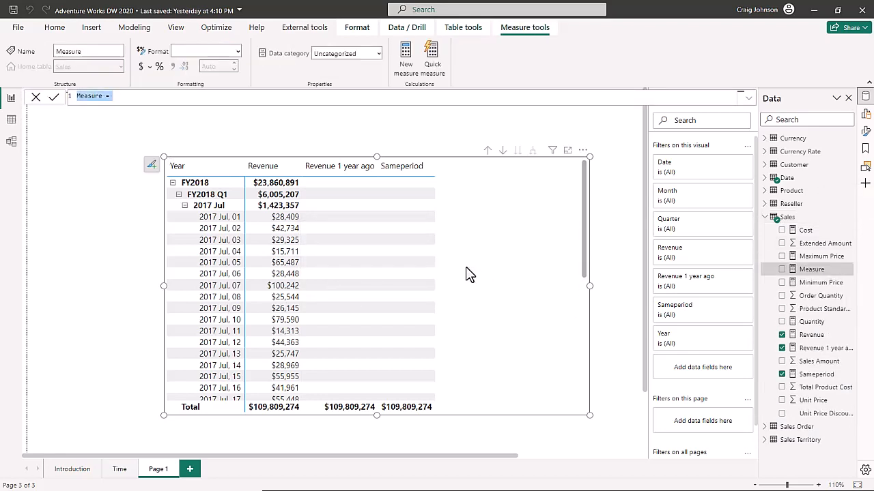
{"action": "type", "text": "MTD Revenue ="}
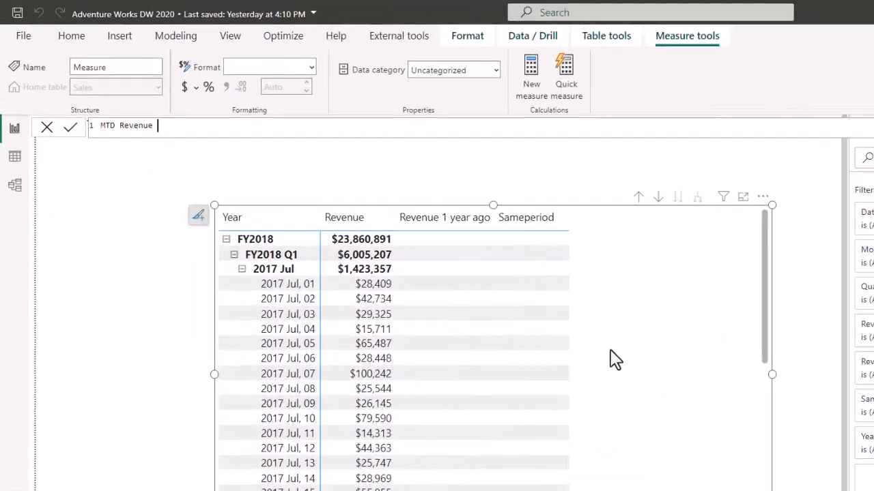
{"action": "key", "text": "shift+Return"}
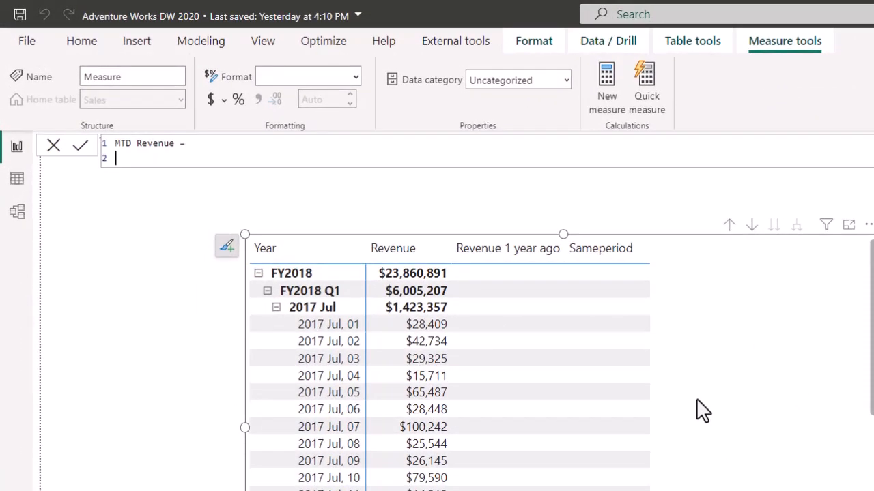
{"action": "type", "text": "tot"}
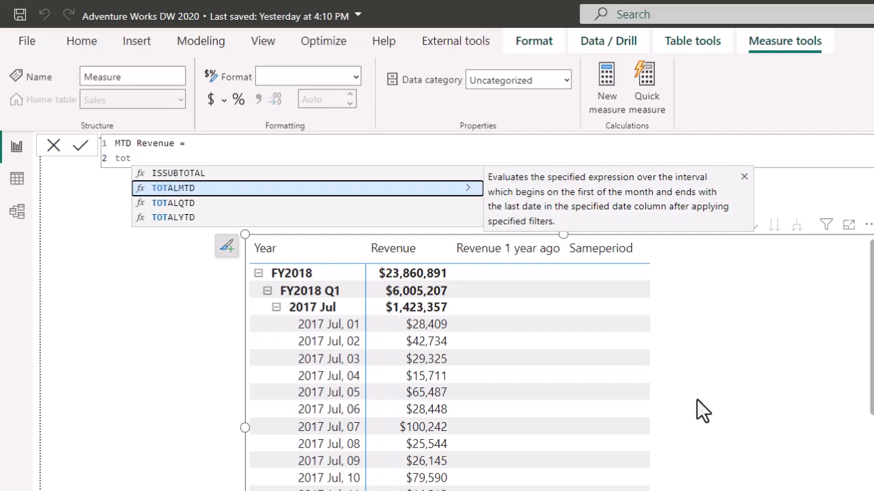
{"action": "key", "text": "Tab"}
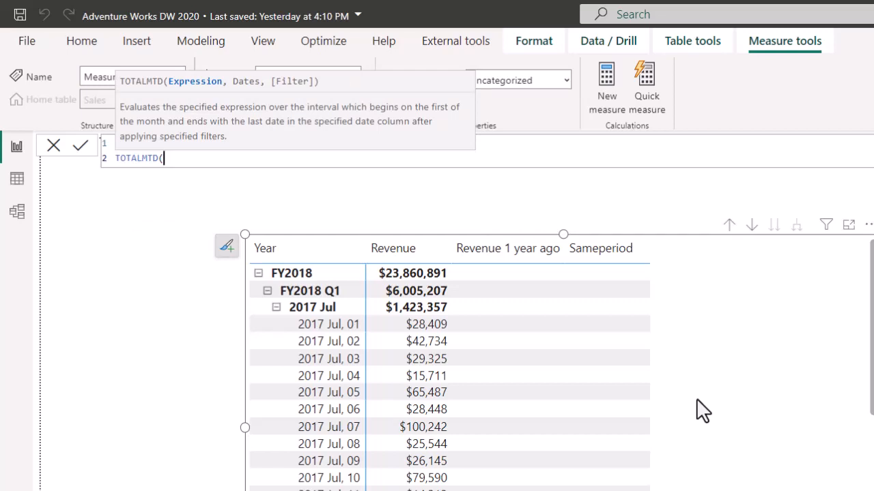
{"action": "key", "text": "shift+Return"}
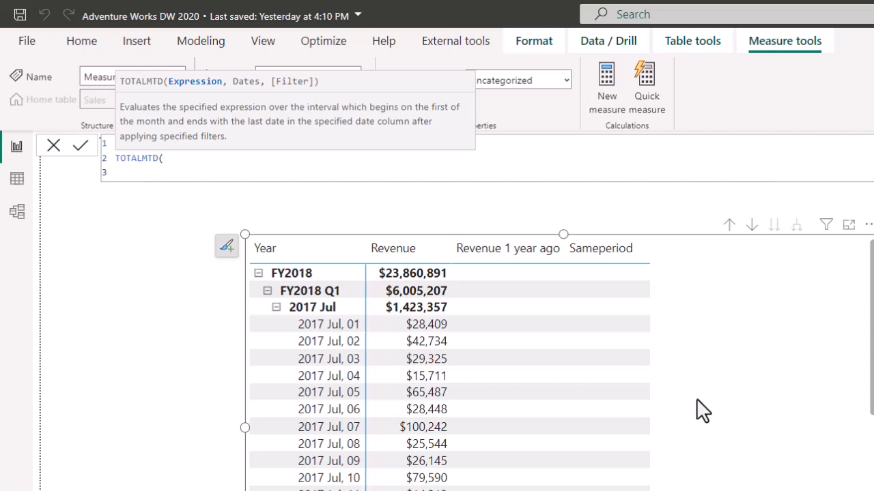
- Give TOTALMTD the expression [Revenue] and the dates argument 'Date'[Date], each on its own line
{"action": "type", "text": "reve"}
{"action": "key", "text": "Tab"}
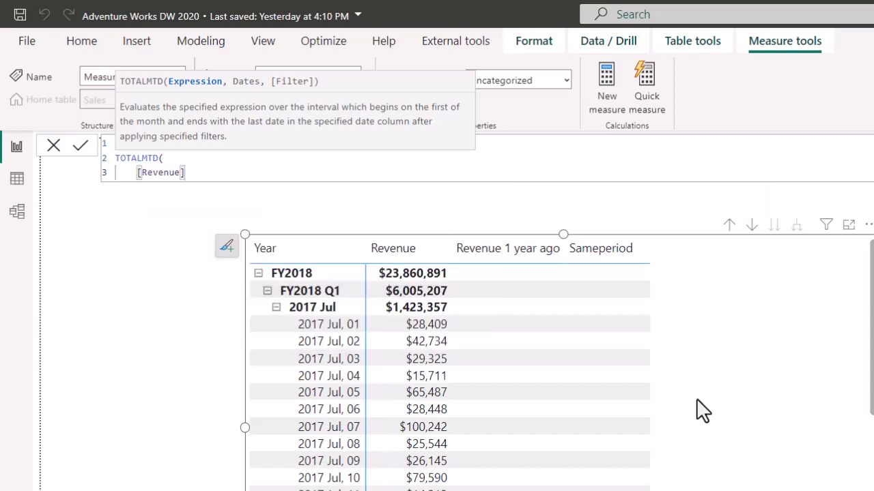
{"action": "type", "text": ","}
{"action": "key", "text": "shift+Return"}
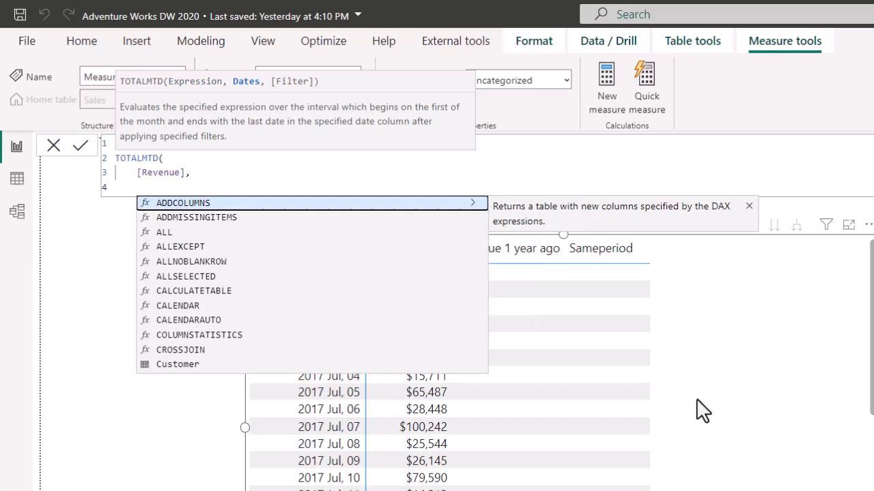
{"action": "type", "text": "date"}
{"action": "key", "text": "Down"}
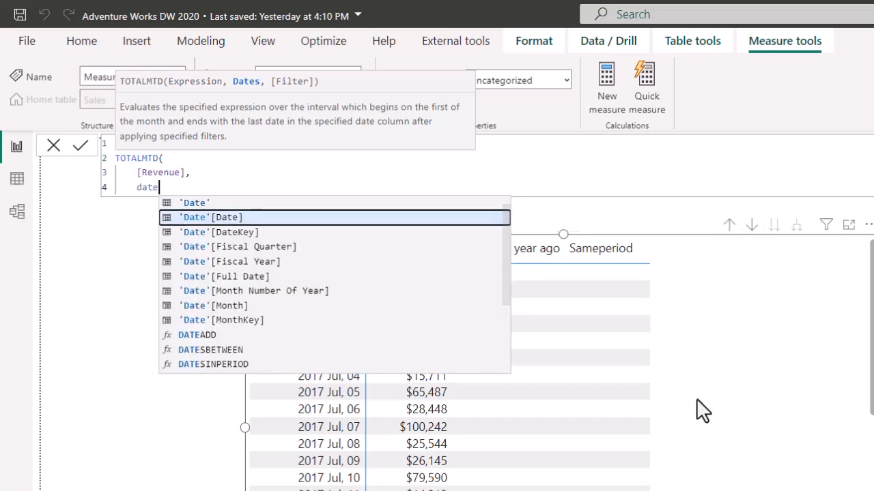
{"action": "key", "text": "Tab"}
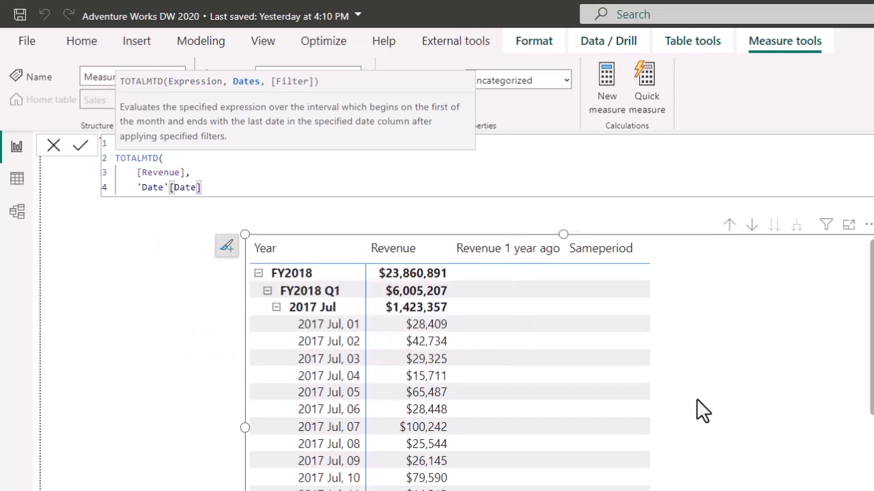
- Close TOTALMTD with its parenthesis on a separate line, commit the measure and add MTD Revenue to the matrix
{"action": "type", "text": ")"}
{"action": "key", "text": "BackSpace"}
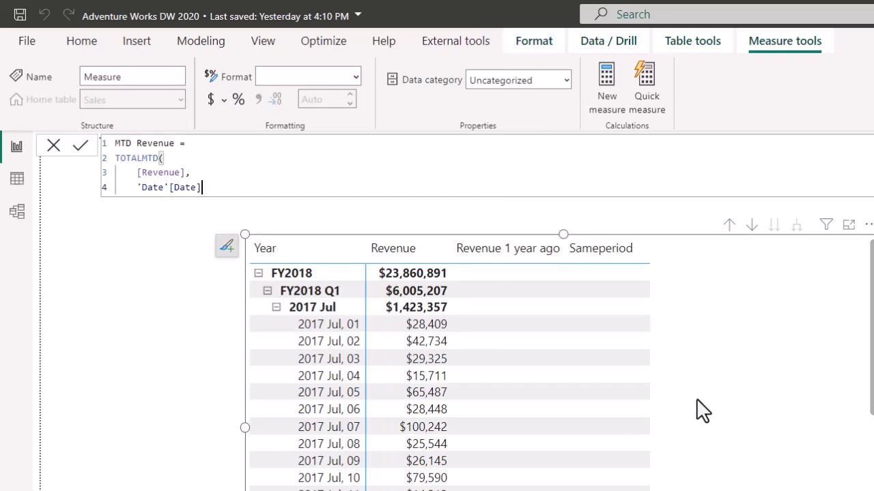
{"action": "key", "text": "shift+Return"}
{"action": "key", "text": "BackSpace"}
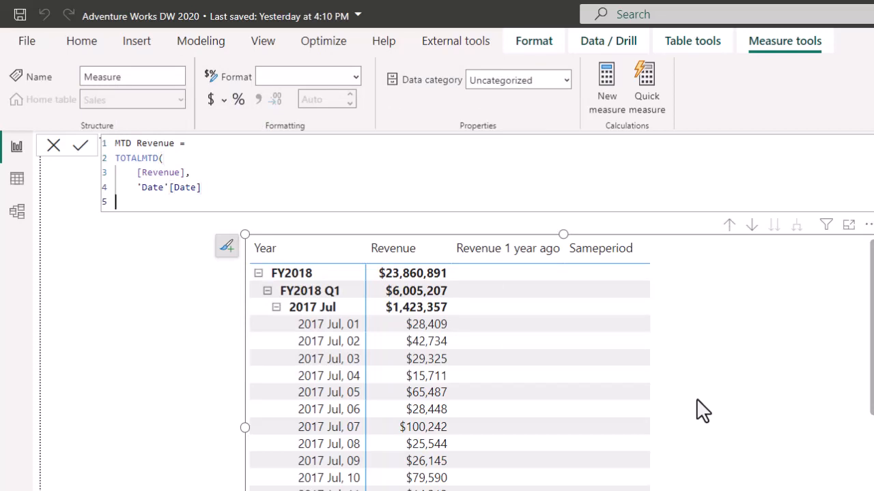
{"action": "type", "text": ")"}
{"action": "key", "text": "Return"}
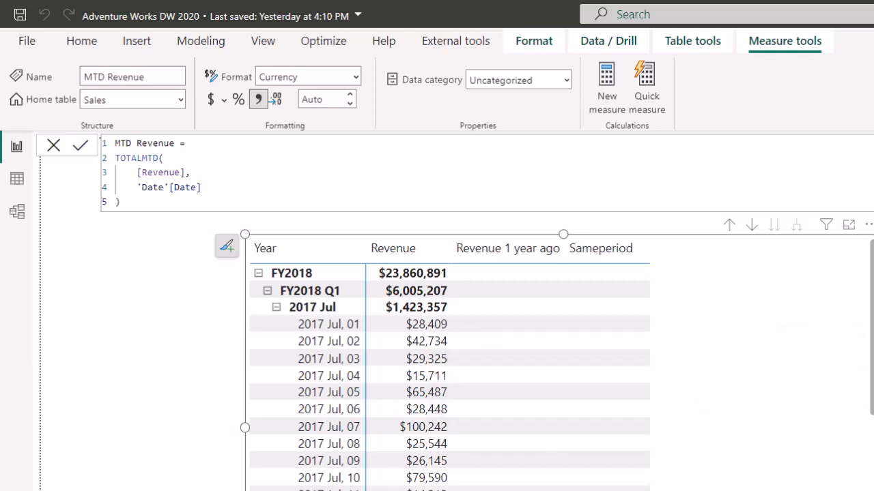
{"action": "left_click_drag", "start_coordinate": [870, 437], "coordinate": [683, 424]}
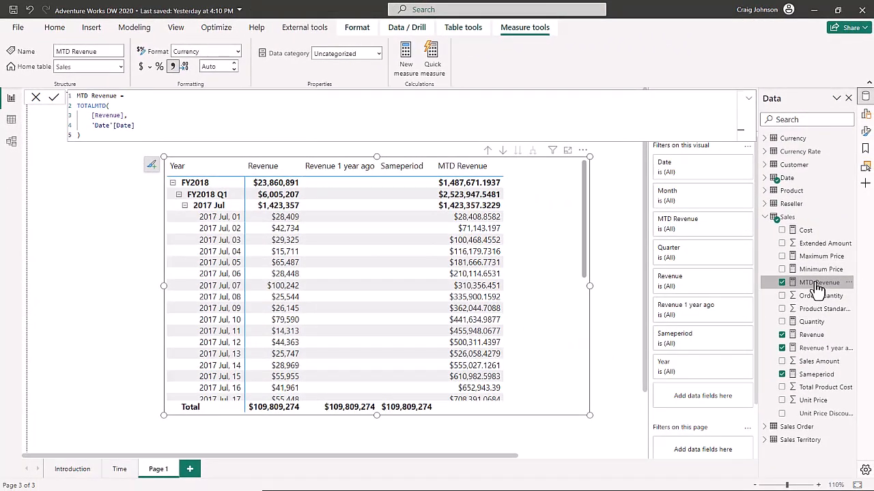
- Set the MTD Revenue measure to 0 decimal places and collapse 2017 Jul in the matrix to month level
{"action": "left_click", "coordinate": [216, 66]}
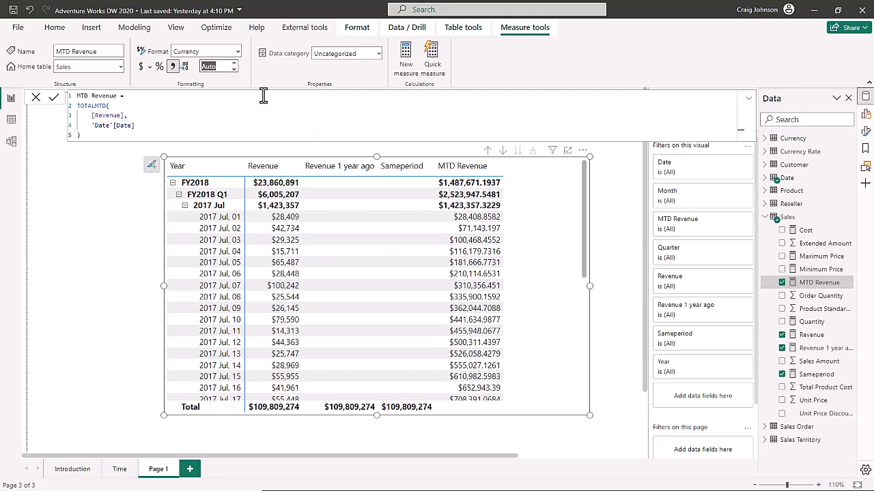
{"action": "key", "text": "Right"}
{"action": "key", "text": "BackSpace"}
{"action": "key", "text": "BackSpace"}
{"action": "key", "text": "BackSpace"}
{"action": "key", "text": "BackSpace"}
{"action": "type", "text": "0"}
{"action": "key", "text": "Return"}
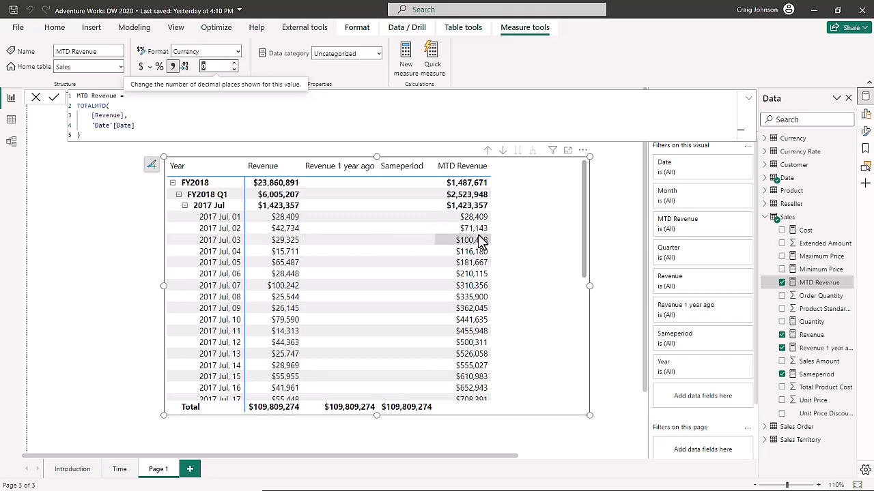
{"action": "left_click", "coordinate": [185, 206]}
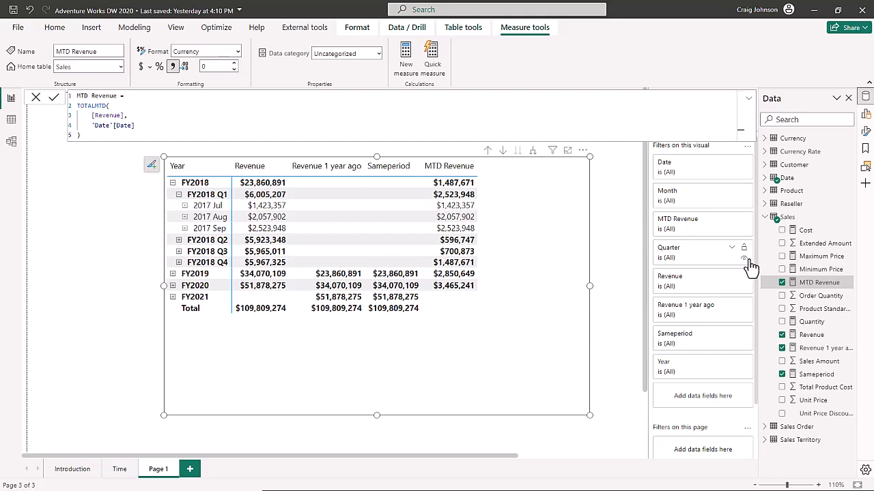
- Create another measure in the Sales table named Revenue YTD, with a new line for its formula
{"action": "left_click", "coordinate": [849, 218]}
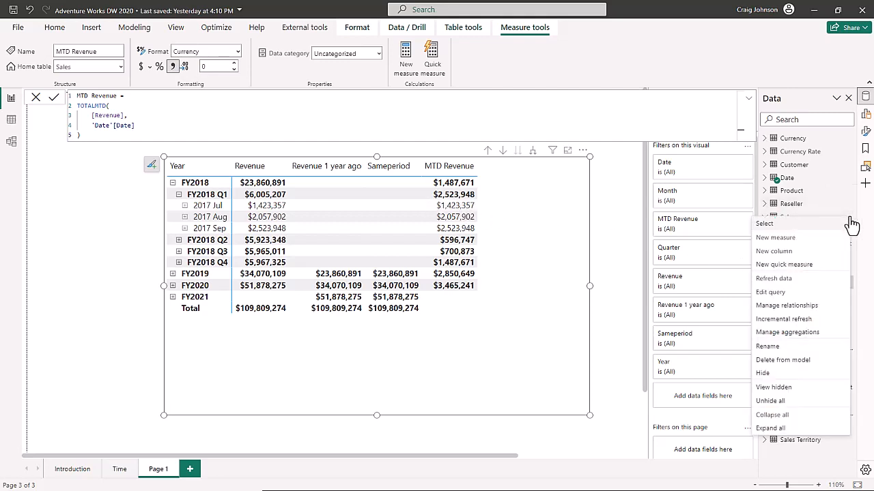
{"action": "key", "text": "Escape"}
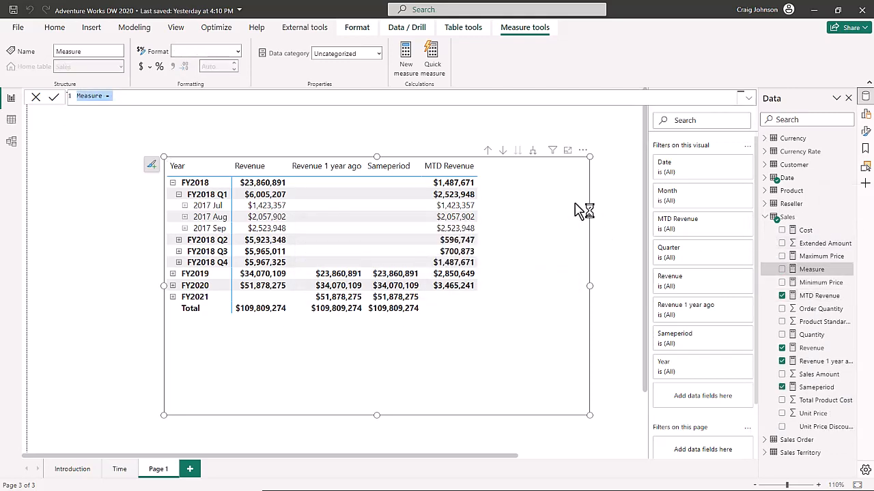
{"action": "type", "text": "Re"}
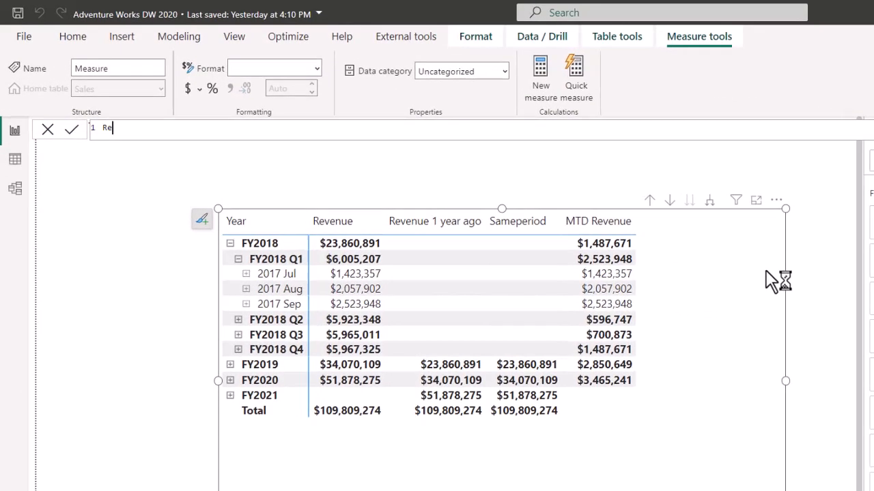
{"action": "type", "text": "venue YTD ="}
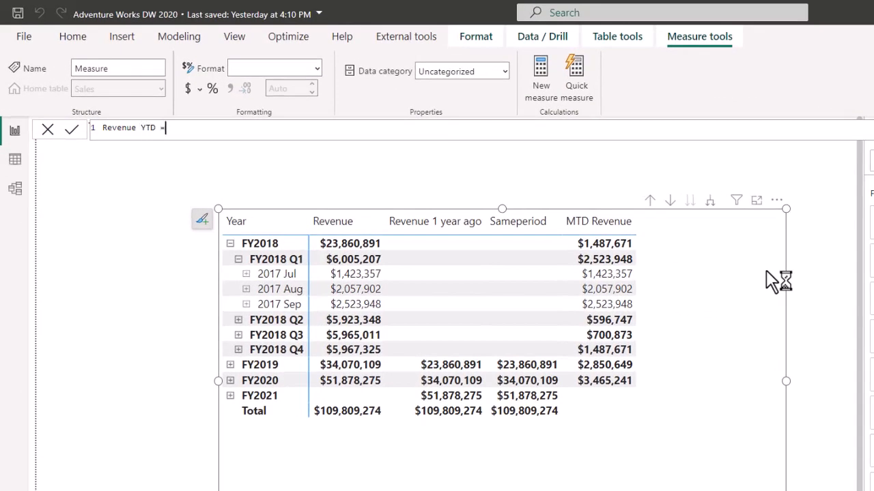
{"action": "key", "text": "shift+Return"}
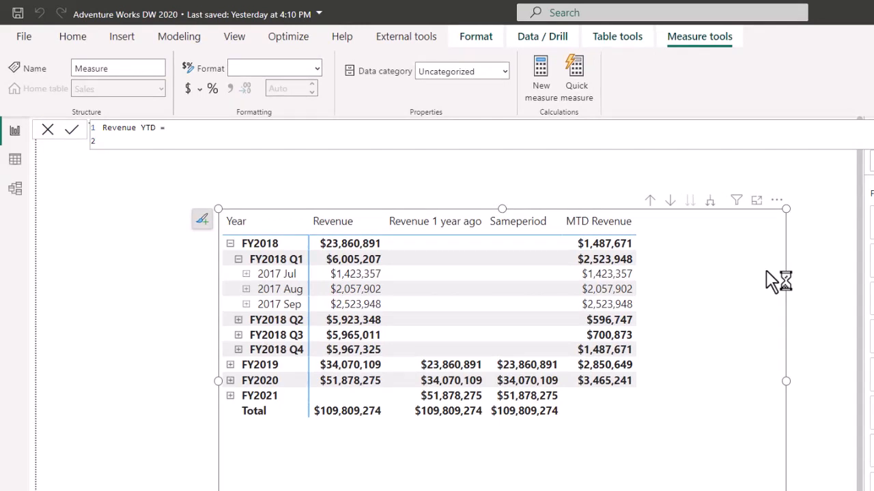
- Insert the TOTALYTD function in the Revenue YTD formula, with [Revenue] as its expression on a new line
{"action": "type", "text": "tota"}
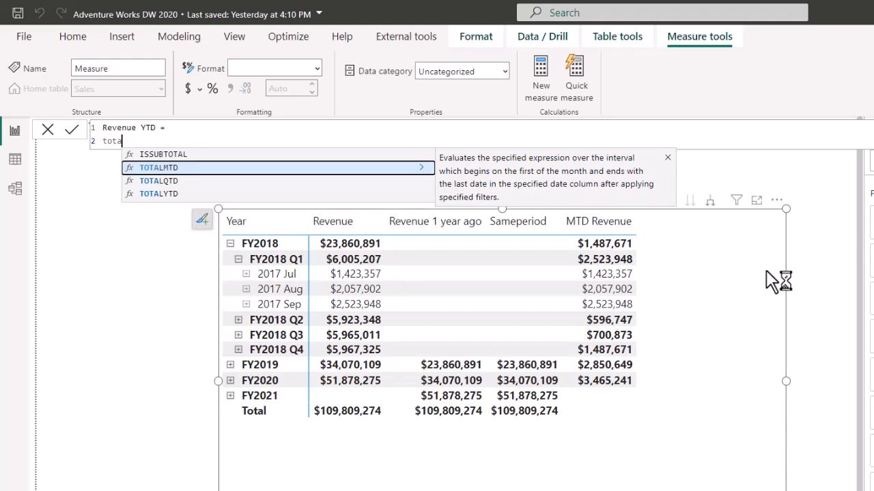
{"action": "key", "text": "Down"}
{"action": "key", "text": "Down"}
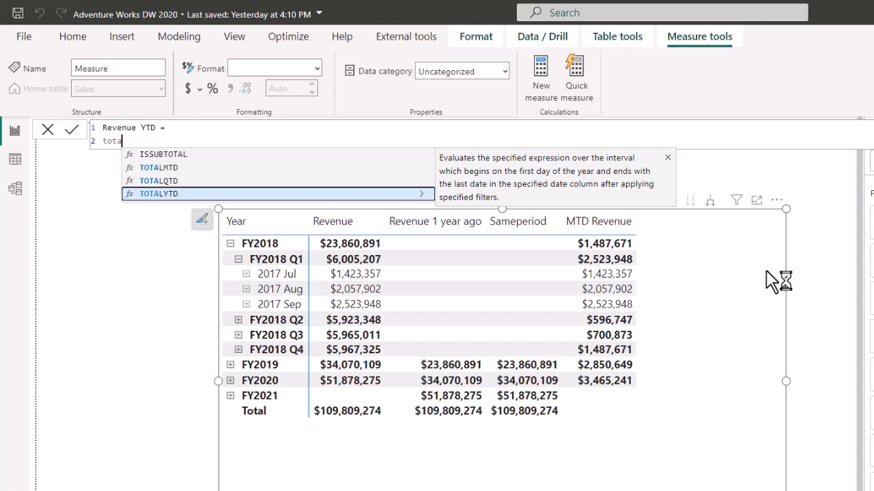
{"action": "key", "text": "Tab"}
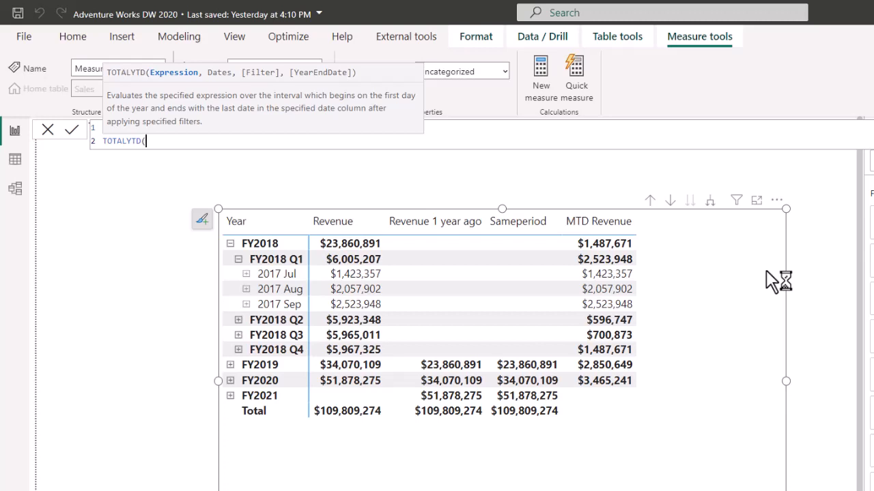
{"action": "key", "text": "shift+Return"}
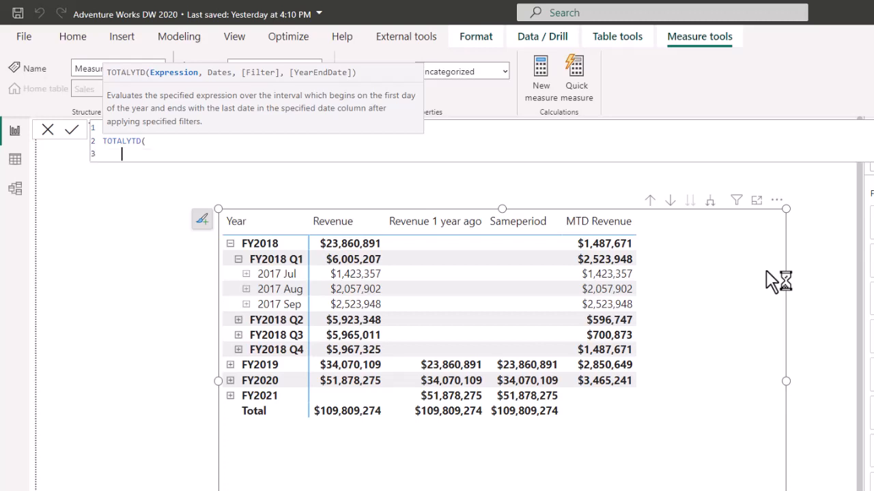
{"action": "type", "text": "reve"}
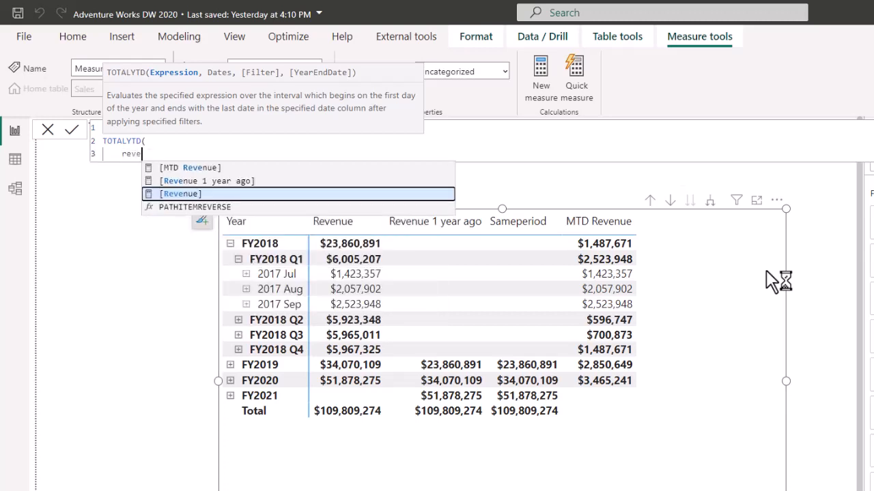
{"action": "key", "text": "Tab"}
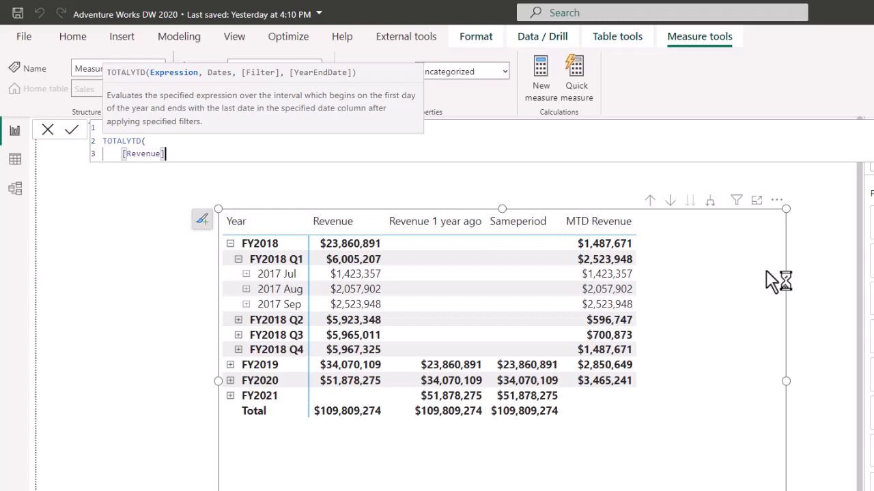
- Give TOTALYTD the dates argument 'Date'[Date], close it with a parenthesis on its own line, and commit the measure
{"action": "type", "text": ","}
{"action": "key", "text": "shift+Return"}
{"action": "type", "text": "dat"}
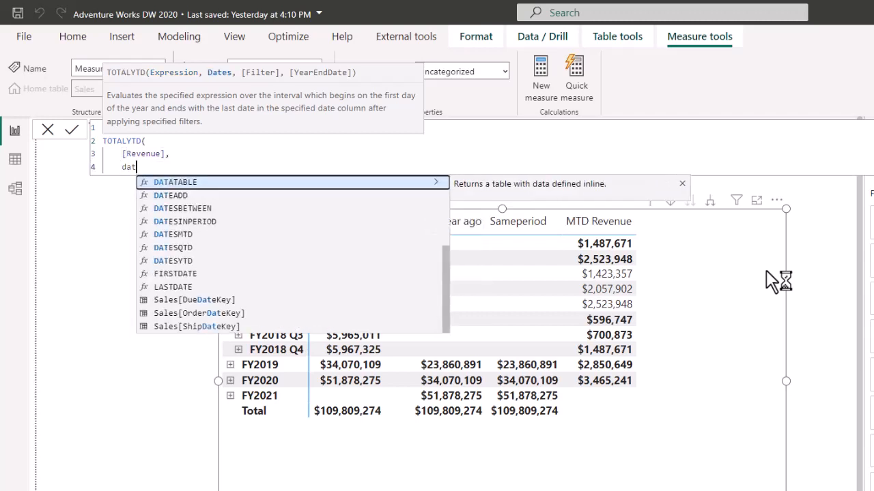
{"action": "type", "text": "e"}
{"action": "key", "text": "Down"}
{"action": "key", "text": "Tab"}
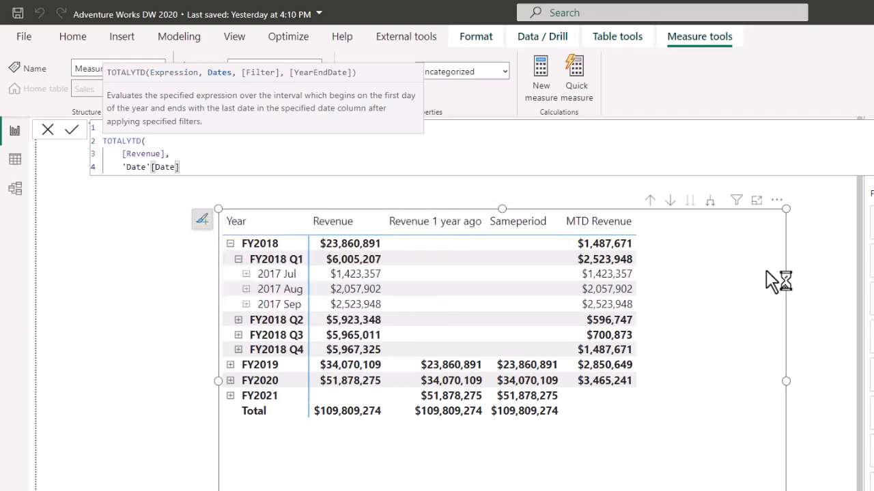
{"action": "key", "text": "shift+Return"}
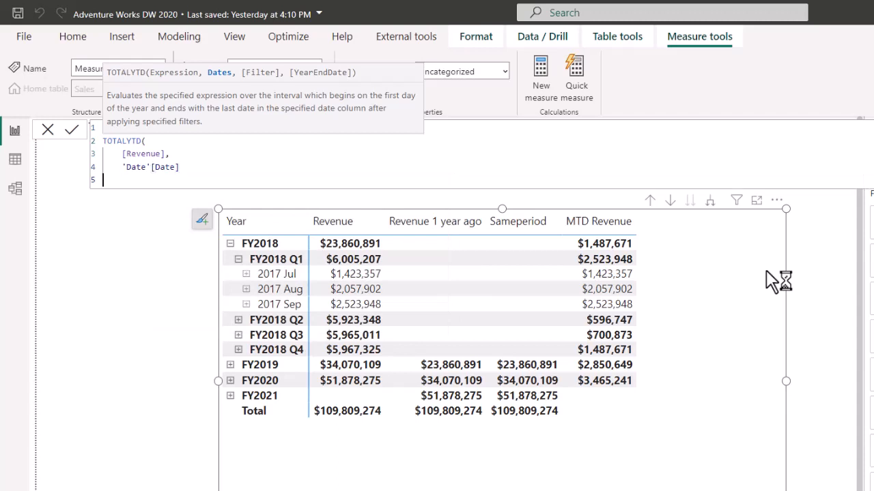
{"action": "type", "text": ")"}
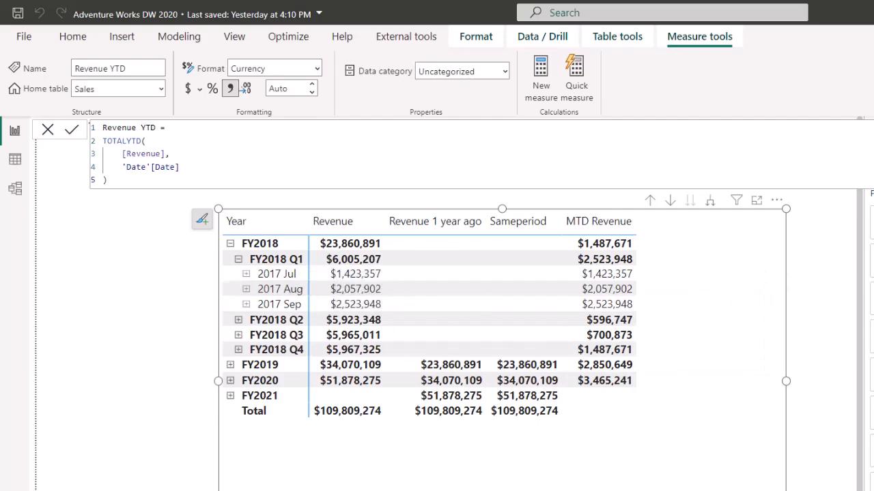
- Add the Revenue YTD measure to the matrix and set its format to 0 decimal places
{"action": "left_click_drag", "start_coordinate": [818, 361], "coordinate": [712, 343]}
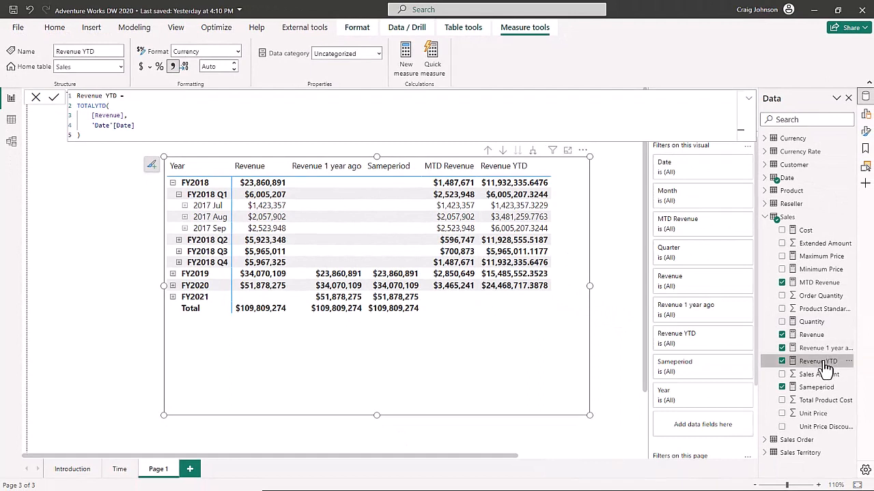
{"action": "left_click", "coordinate": [221, 66]}
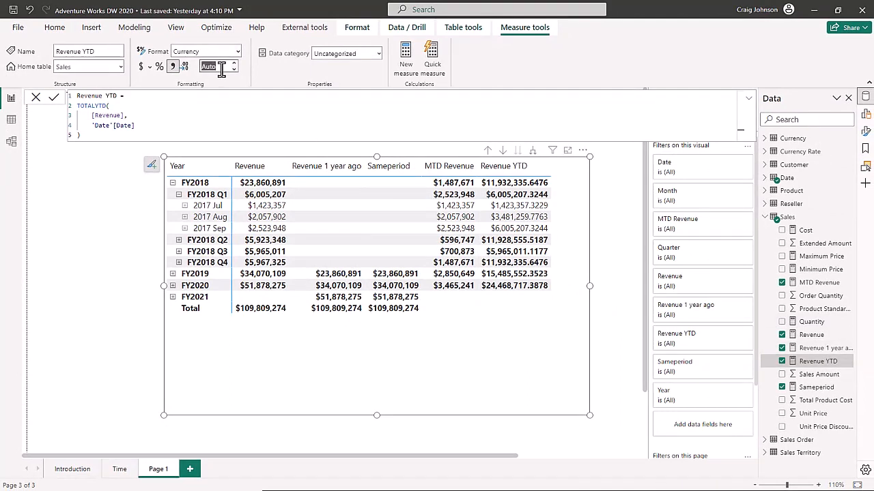
{"action": "type", "text": "0"}
{"action": "key", "text": "Return"}
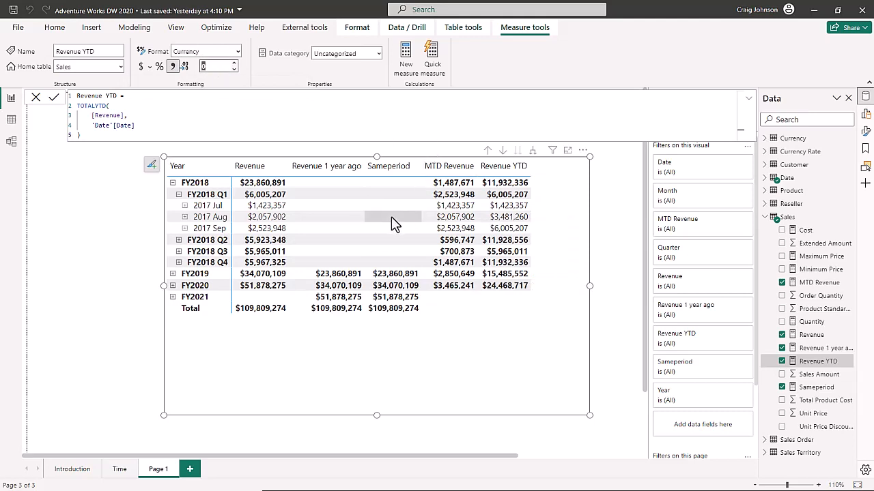
- Examine Revenue YTD against Revenue and MTD Revenue at FY2018's year, quarter, month and day levels in the matrix
{"action": "left_click", "coordinate": [179, 196]}
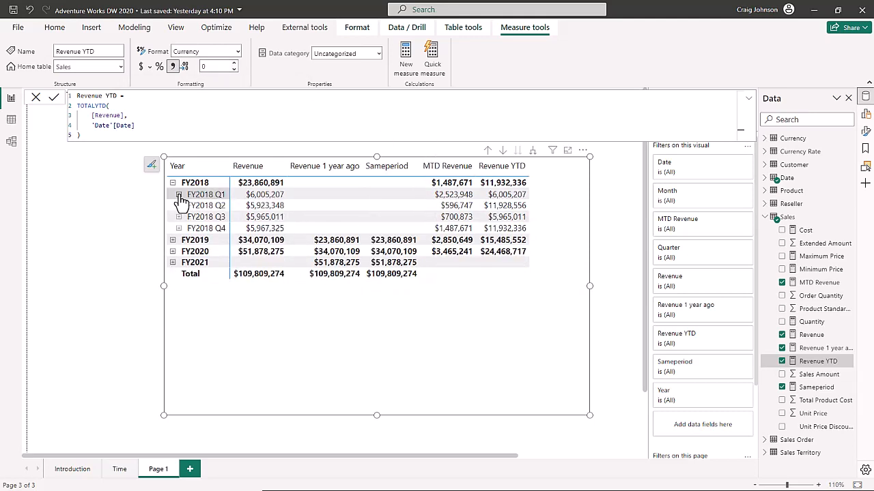
{"action": "left_click", "coordinate": [173, 183]}
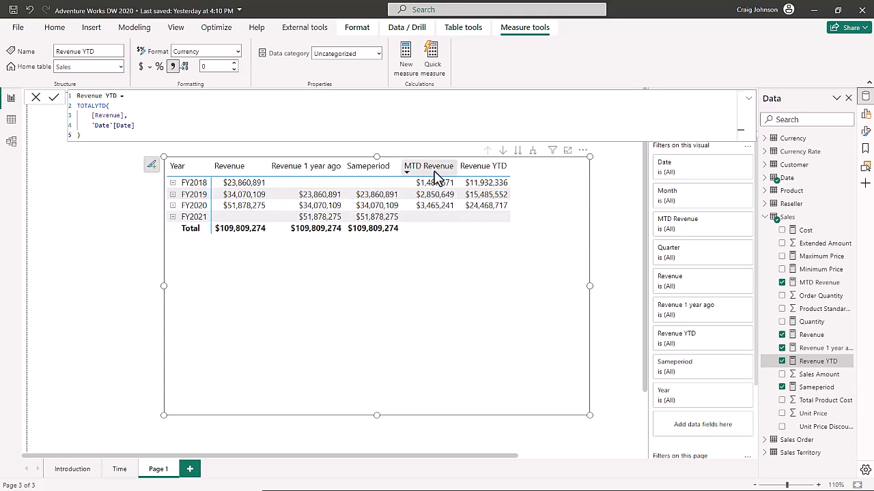
{"action": "left_click", "coordinate": [174, 185]}
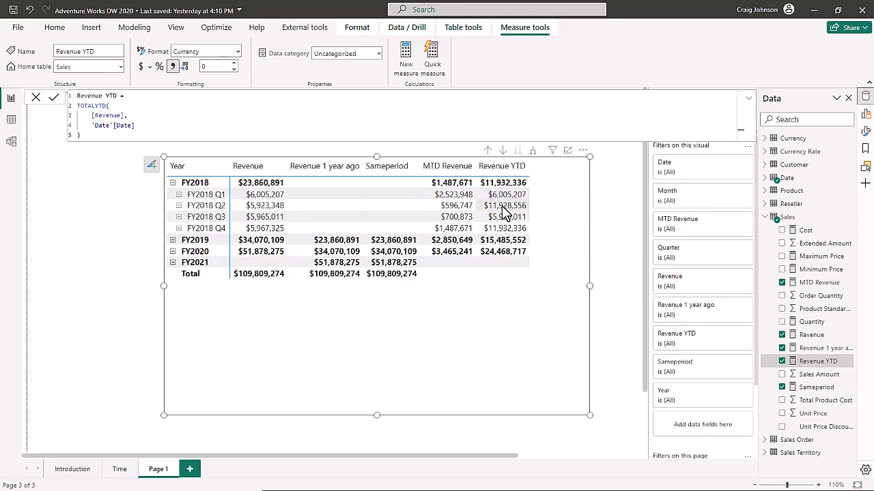
{"action": "left_click", "coordinate": [173, 184]}
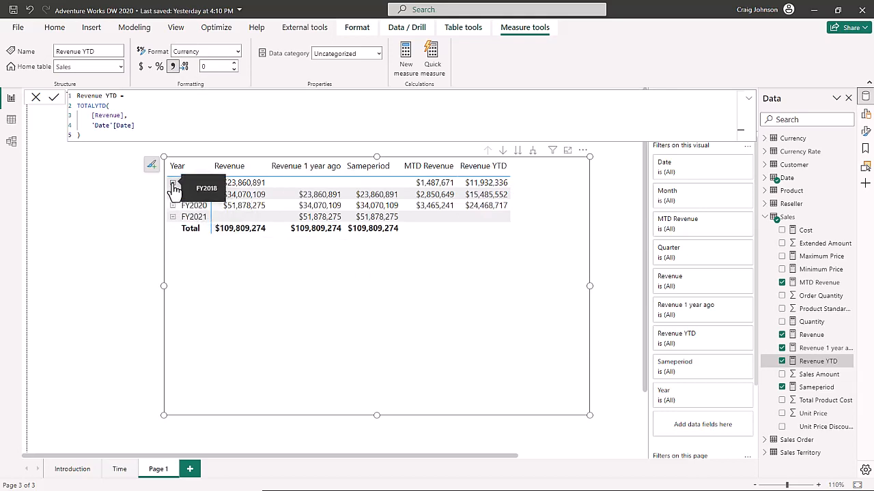
{"action": "left_click", "coordinate": [172, 183]}
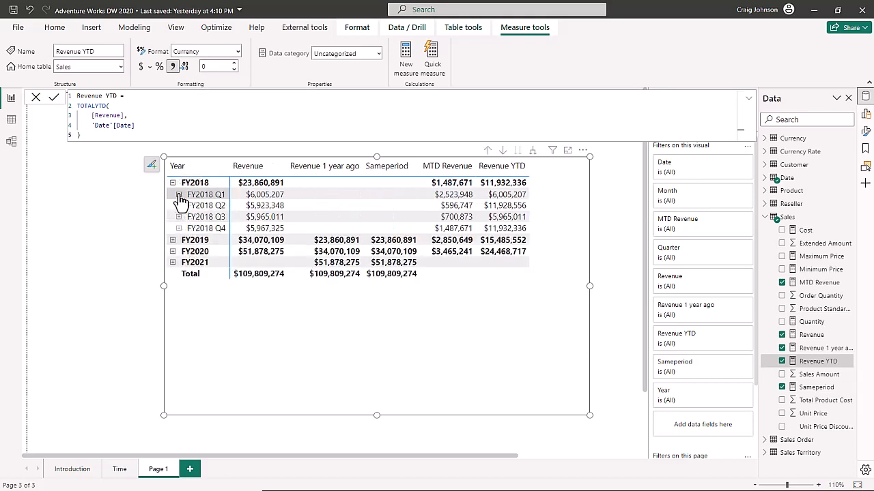
{"action": "left_click", "coordinate": [179, 195]}
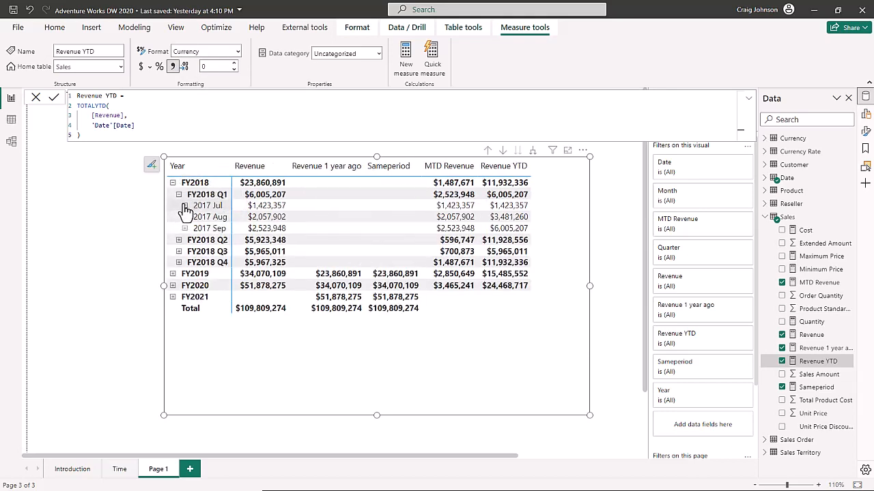
{"action": "left_click", "coordinate": [184, 207]}
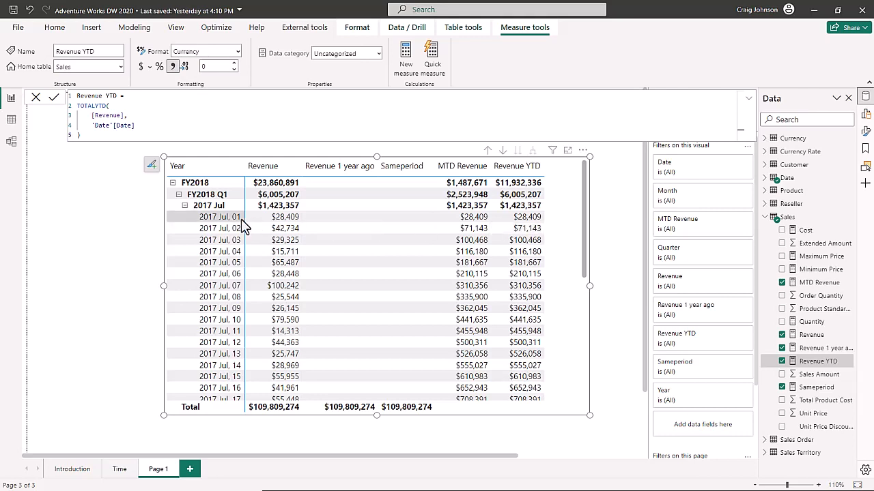
{"action": "left_click", "coordinate": [183, 209]}
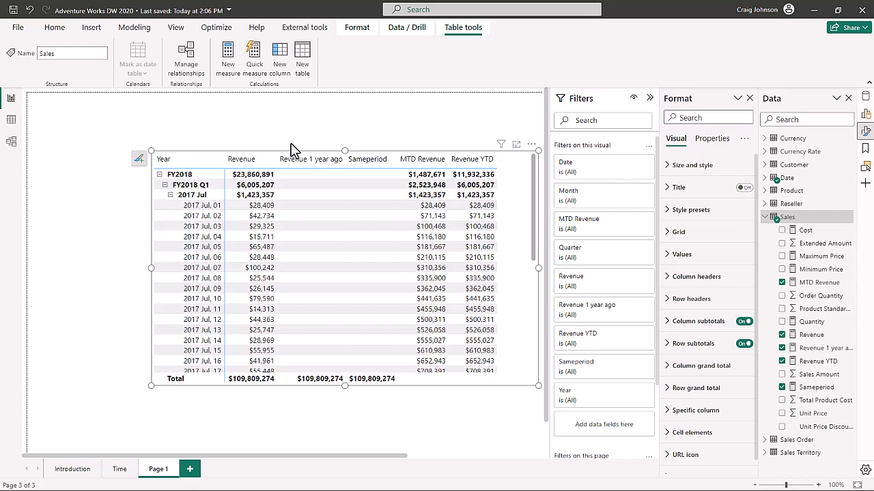
- Remove Revenue 1 year ago, Sameperiod and MTD Revenue from the matrix values
{"action": "left_click", "coordinate": [866, 132]}
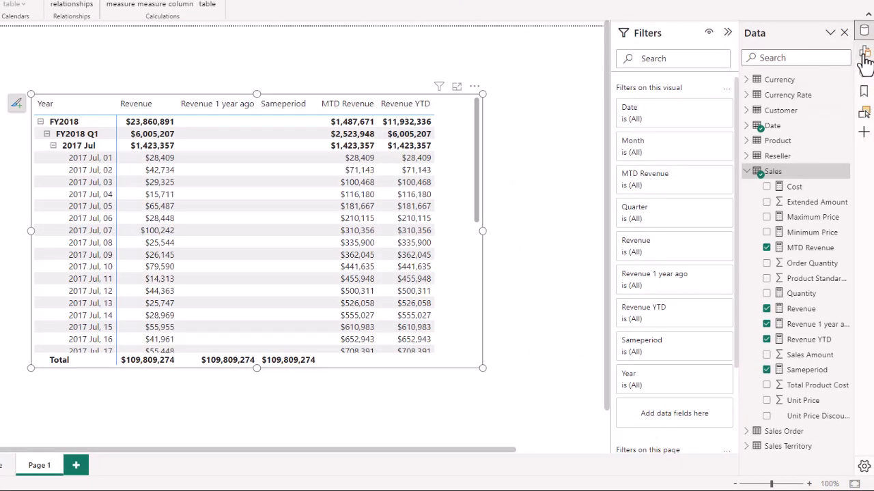
{"action": "left_click", "coordinate": [865, 52]}
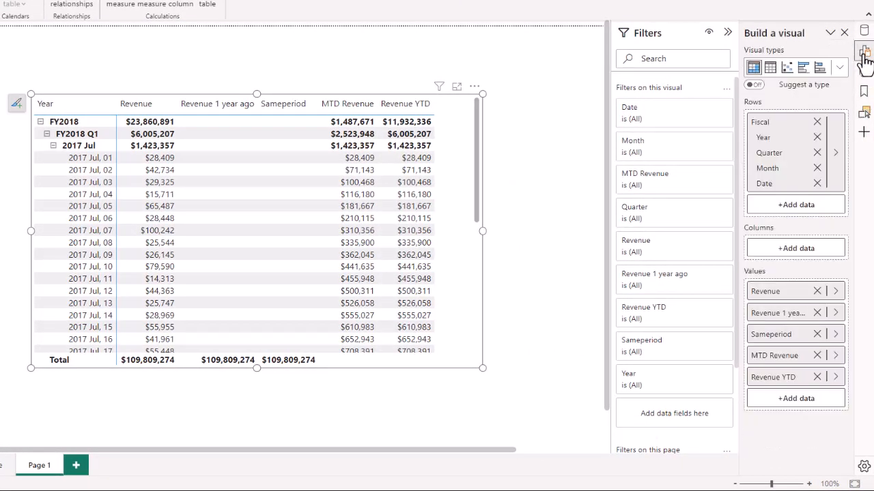
{"action": "left_click", "coordinate": [817, 312]}
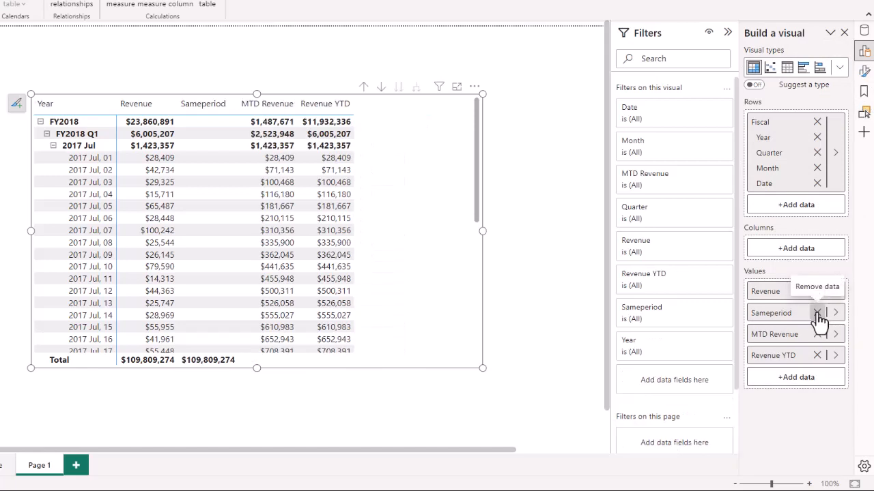
{"action": "left_click", "coordinate": [817, 312]}
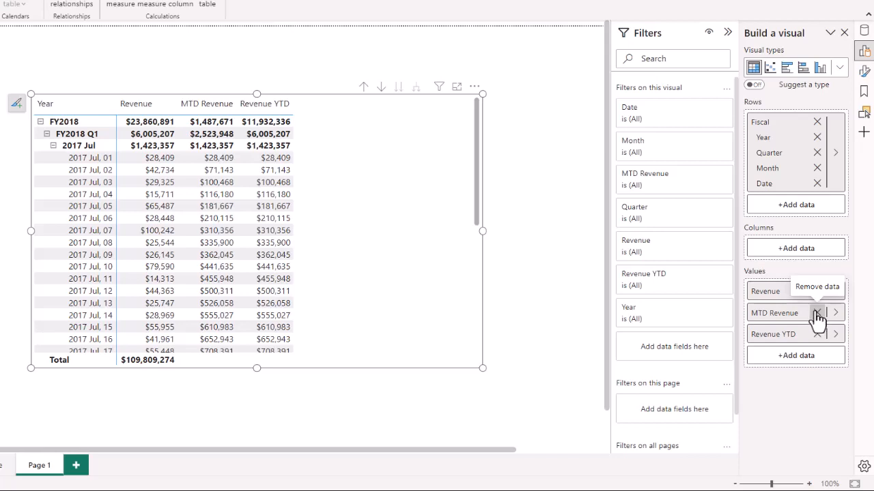
{"action": "left_click", "coordinate": [817, 312]}
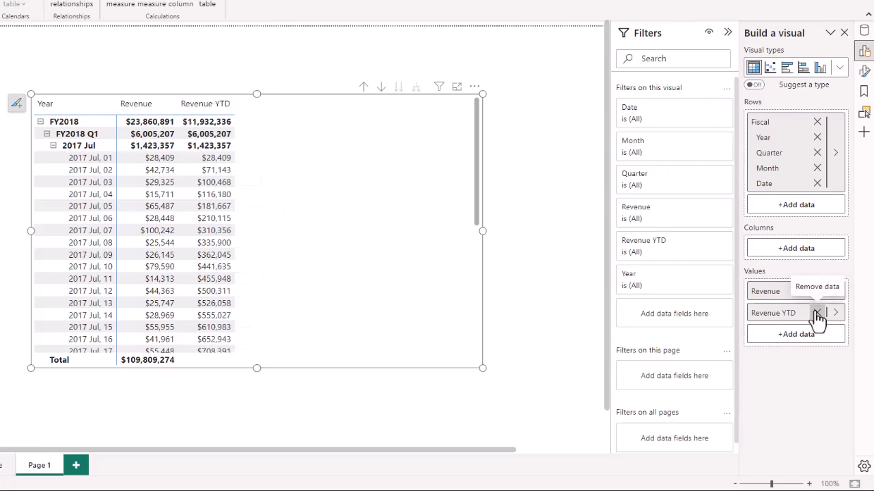
- Create another measure in the Sales table named Demo 7 1 - 7 3, with a new line for its formula
{"action": "left_click", "coordinate": [865, 74]}
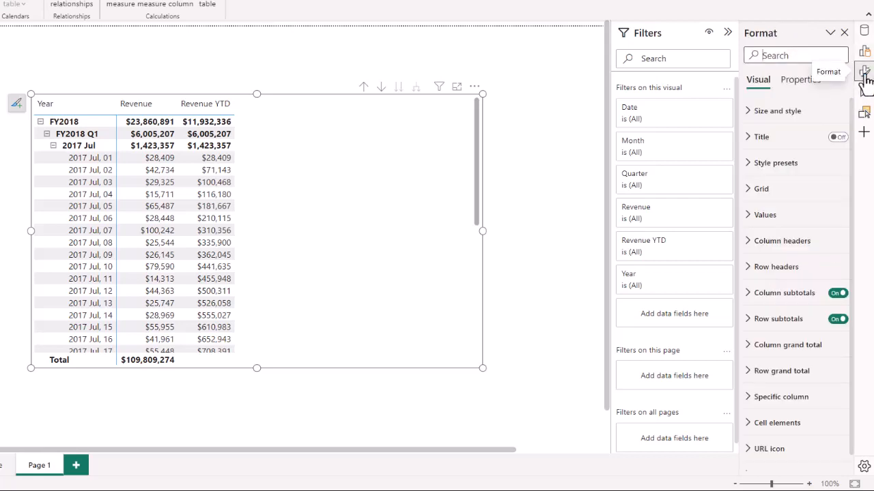
{"action": "left_click", "coordinate": [863, 52]}
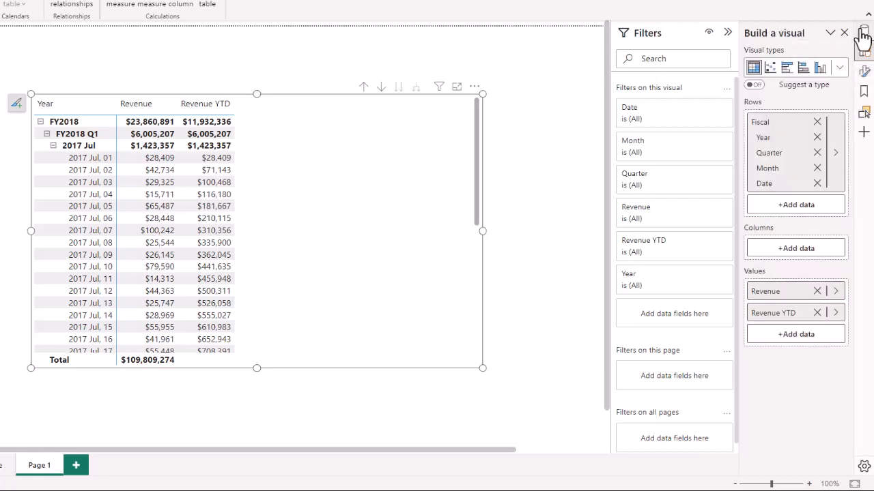
{"action": "left_click", "coordinate": [863, 36]}
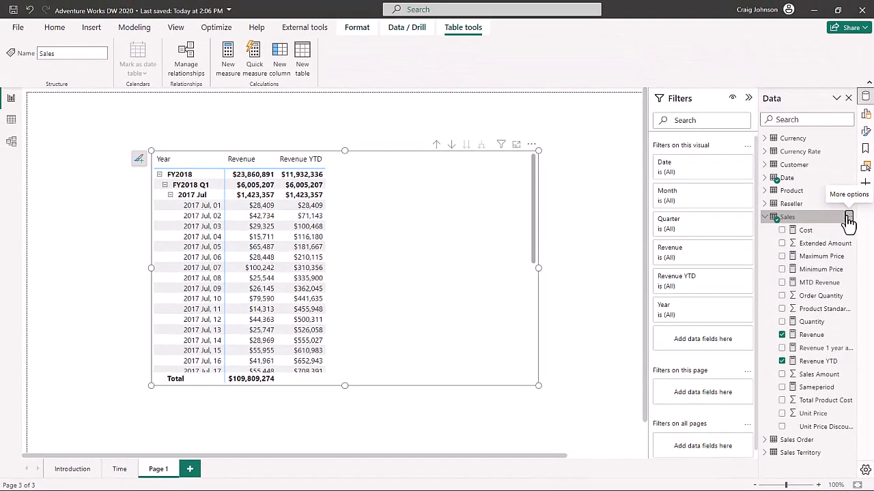
{"action": "left_click", "coordinate": [848, 217]}
{"action": "left_click", "coordinate": [770, 237]}
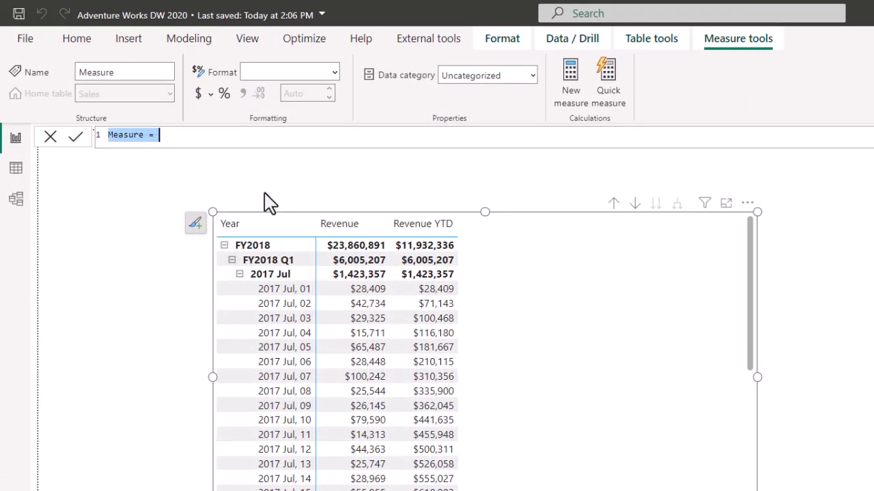
{"action": "type", "text": "Demo "}
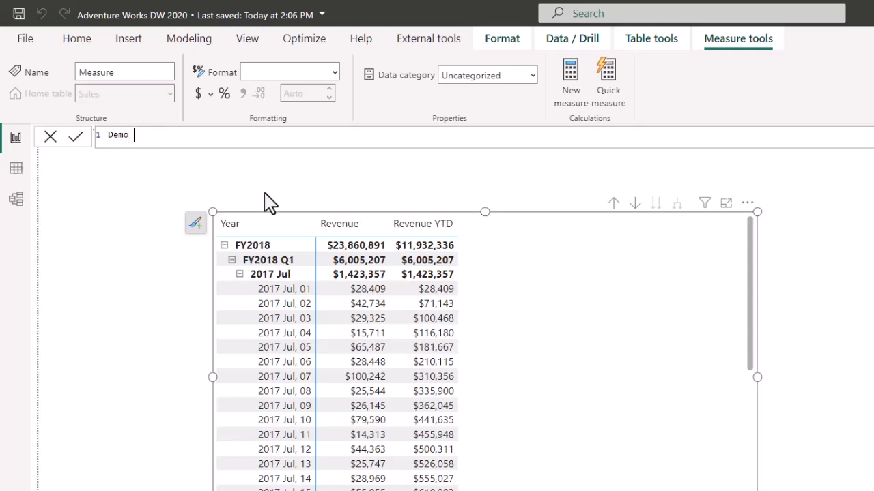
{"action": "type", "text": "7 1 "}
{"action": "type", "text": "- 7/1"}
{"action": "key", "text": "BackSpace"}
{"action": "key", "text": "BackSpace"}
{"action": "type", "text": "3 ="}
{"action": "key", "text": "Return"}
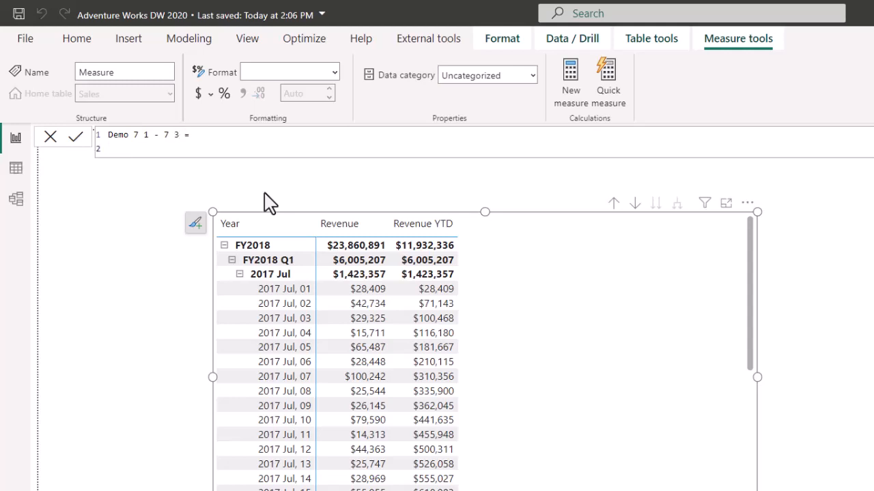
- Insert the CALCULATE function in the Demo 7 1 - 7 3 formula, with [Revenue] as its expression on a new line
{"action": "type", "text": "CAL"}
{"action": "key", "text": "Tab"}
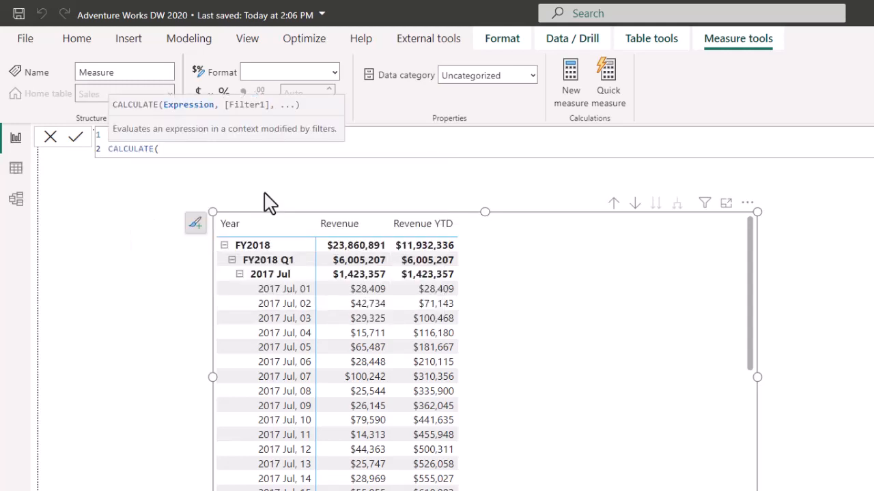
{"action": "key", "text": "shift+Return"}
{"action": "type", "text": "reven"}
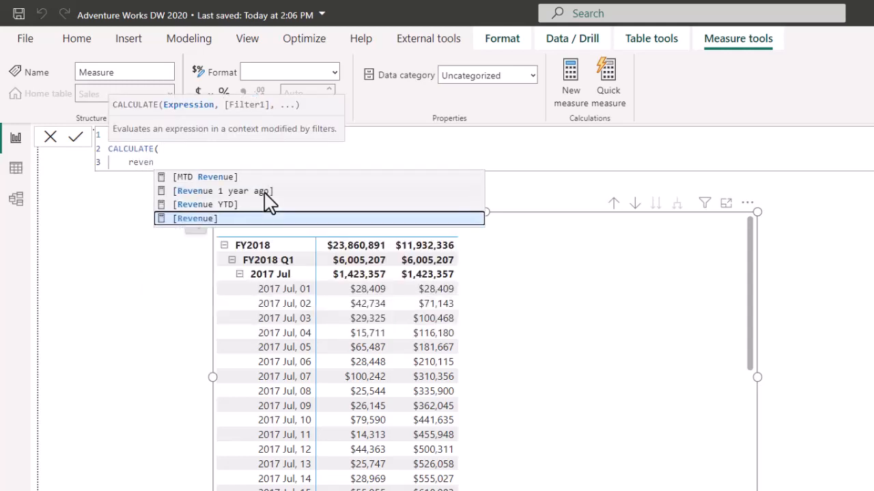
{"action": "key", "text": "Tab"}
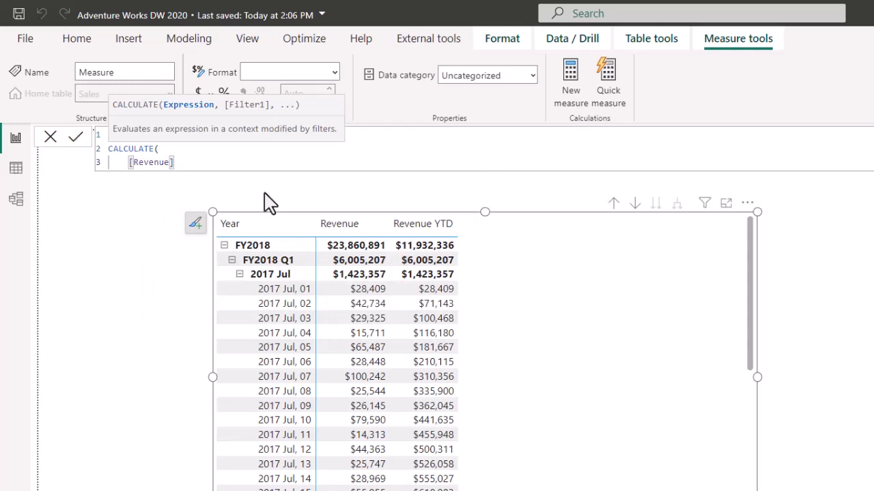
{"action": "type", "text": ","}
{"action": "key", "text": "shift+Return"}
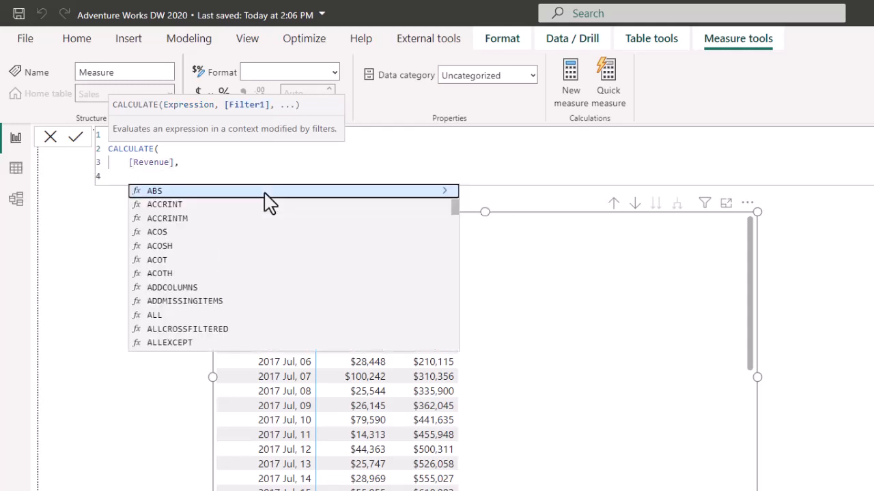
- Add DATESBETWEEN as the CALCULATE filter, with a new line for its arguments
{"action": "type", "text": "dates"}
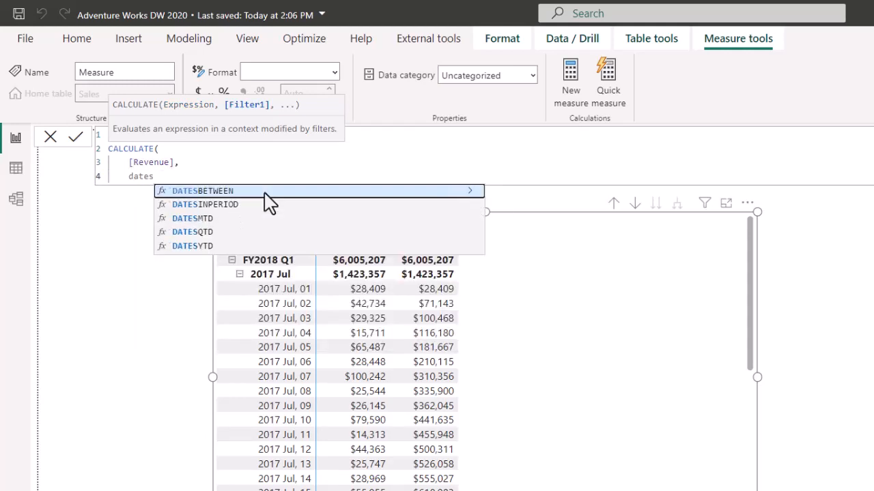
{"action": "key", "text": "Tab"}
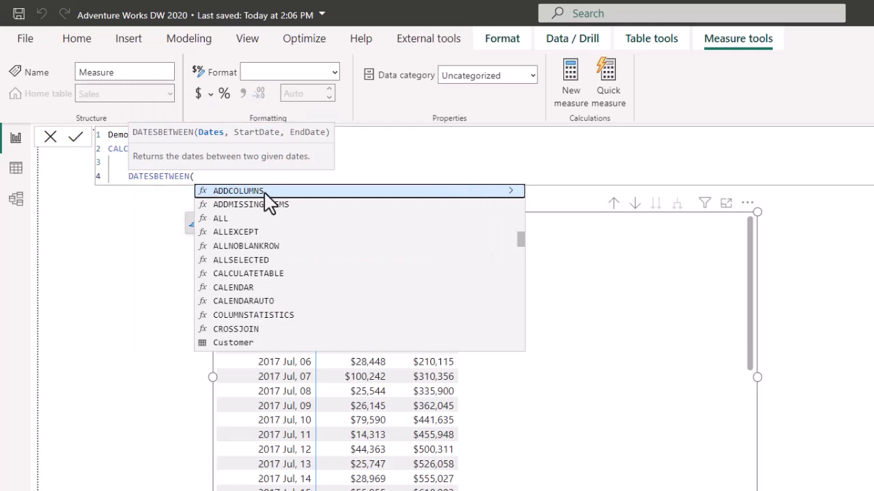
{"action": "left_click", "coordinate": [511, 191]}
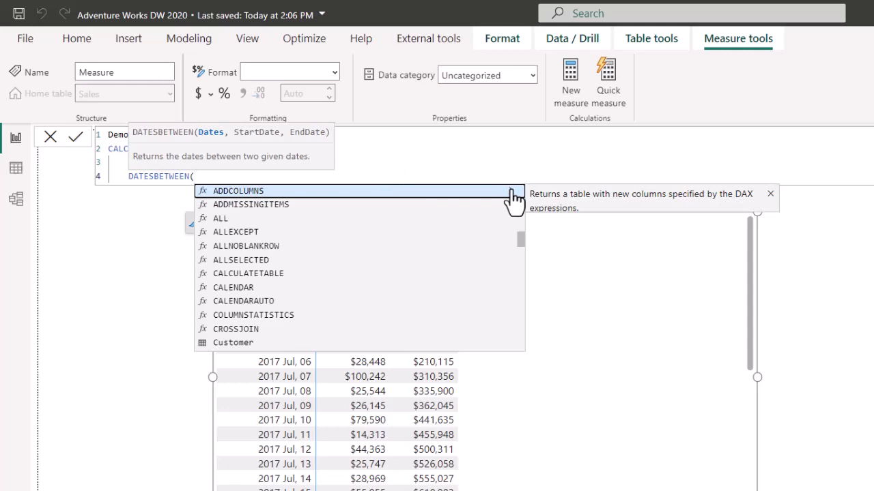
{"action": "key", "text": "shift+Return"}
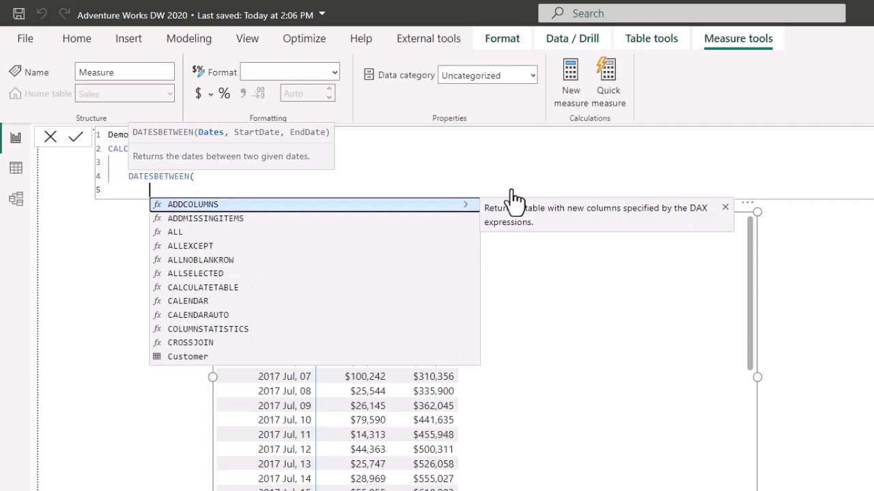
- Give DATESBETWEEN the dates column 'Date'[Date], start date "7/1/2017" and end date "7/3/2017", and close its parenthesis
{"action": "type", "text": "date"}
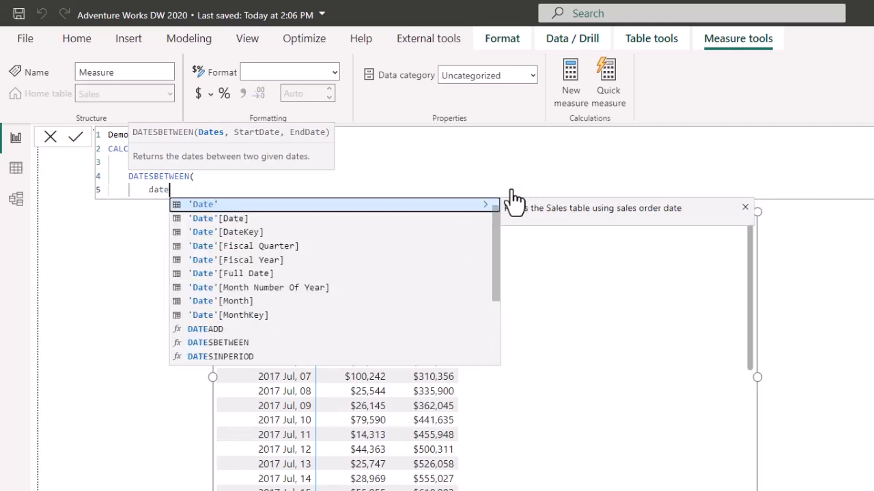
{"action": "key", "text": "Down"}
{"action": "key", "text": "Tab"}
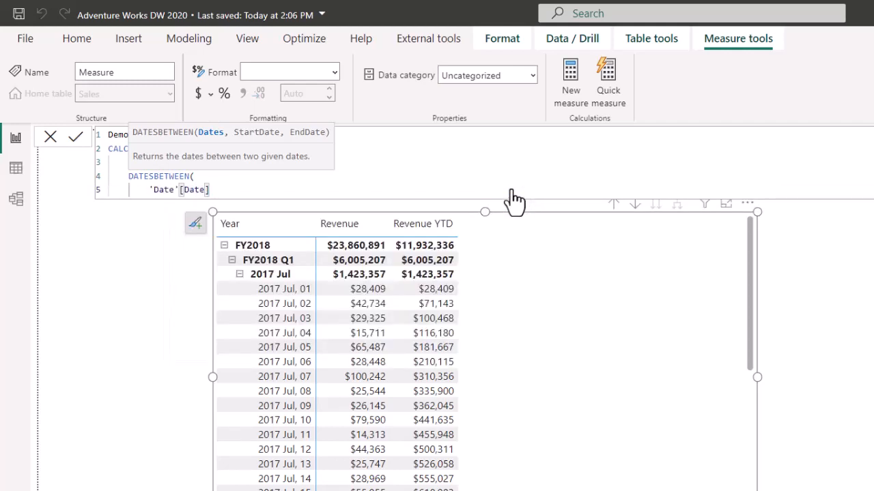
{"action": "type", "text": ", \"7/1/2017"}
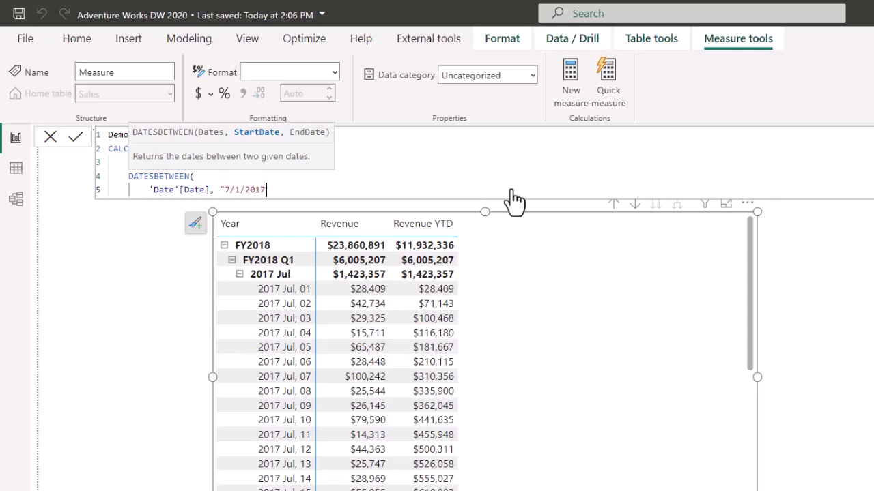
{"action": "type", "text": "\", \"7/3/2017\""}
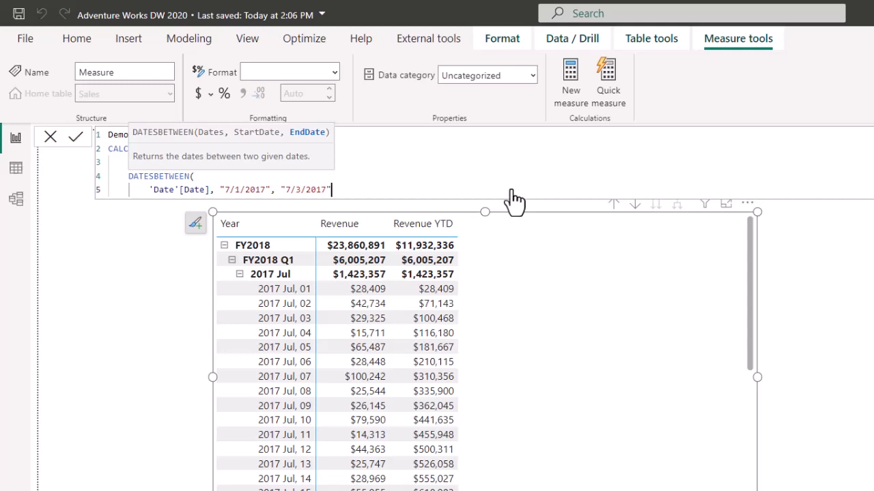
{"action": "type", "text": ")"}
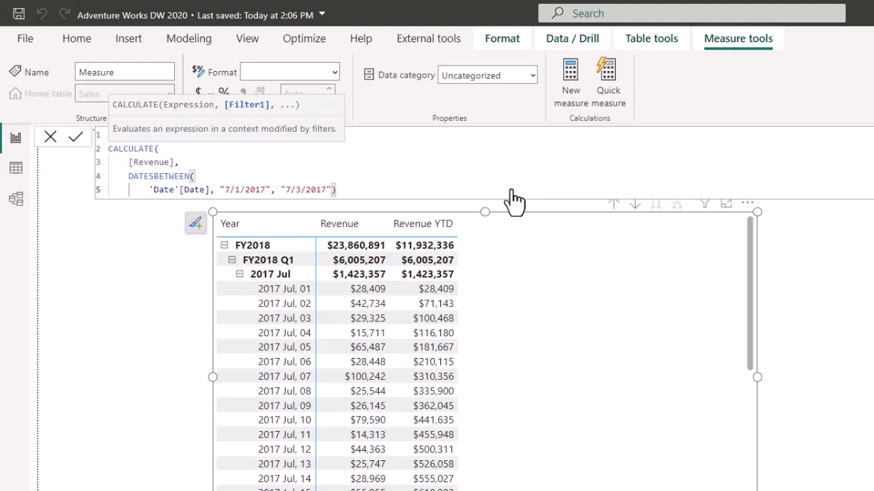
- Close the CALCULATE function on a new line, commit the Demo 7 1 - 7 3 measure and add it to the matrix
{"action": "key", "text": "shift+Return"}
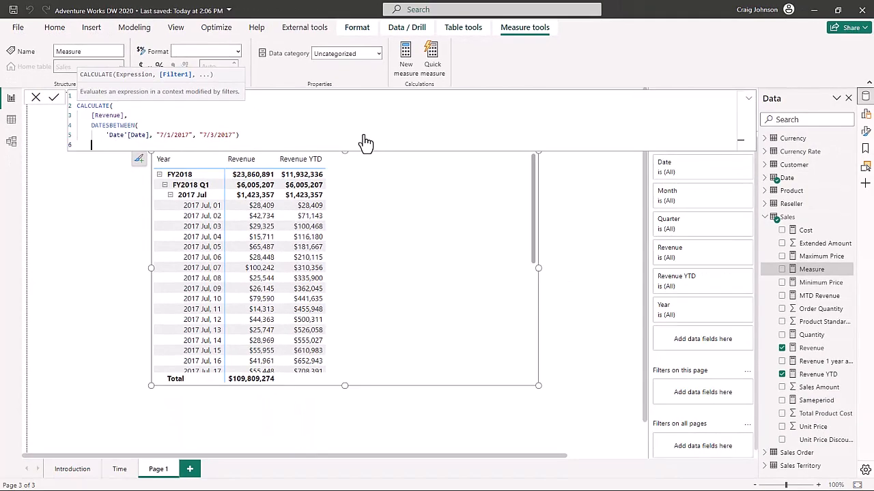
{"action": "type", "text": ")"}
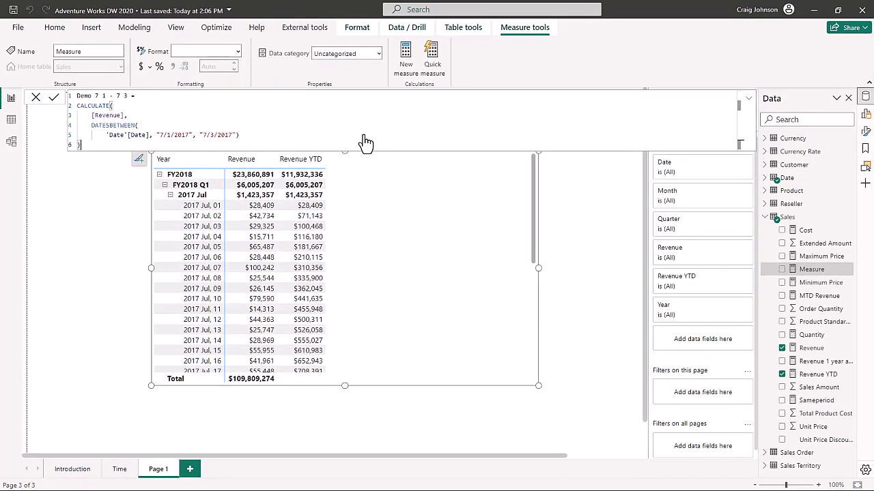
{"action": "key", "text": "Return"}
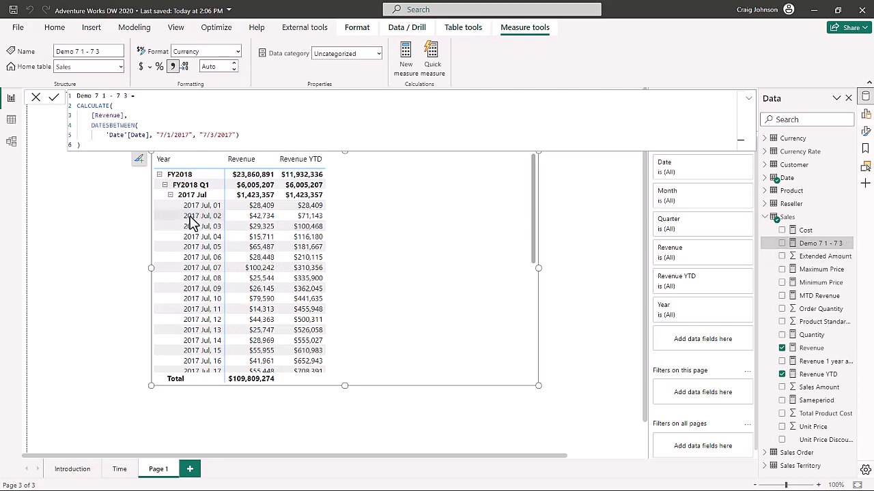
{"action": "left_click", "coordinate": [782, 244]}
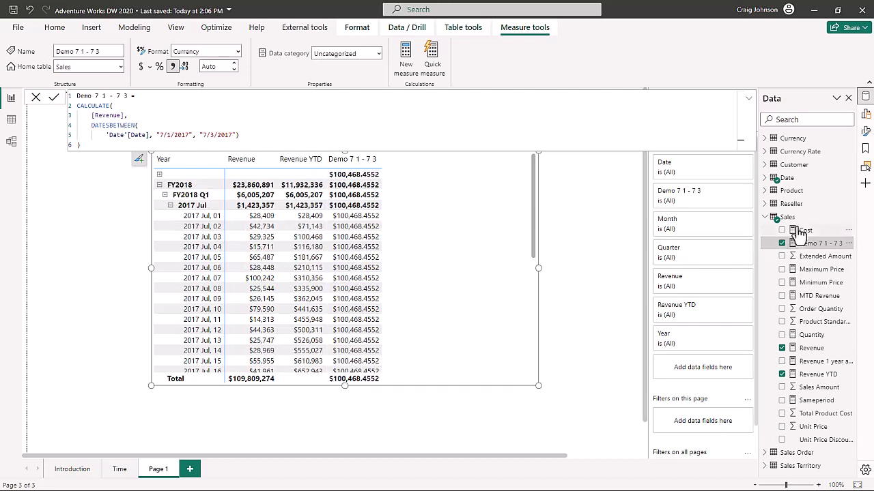
- Set the number of decimal places of the Demo 7 1 - 7 3 measure to 0
{"action": "left_click", "coordinate": [215, 66]}
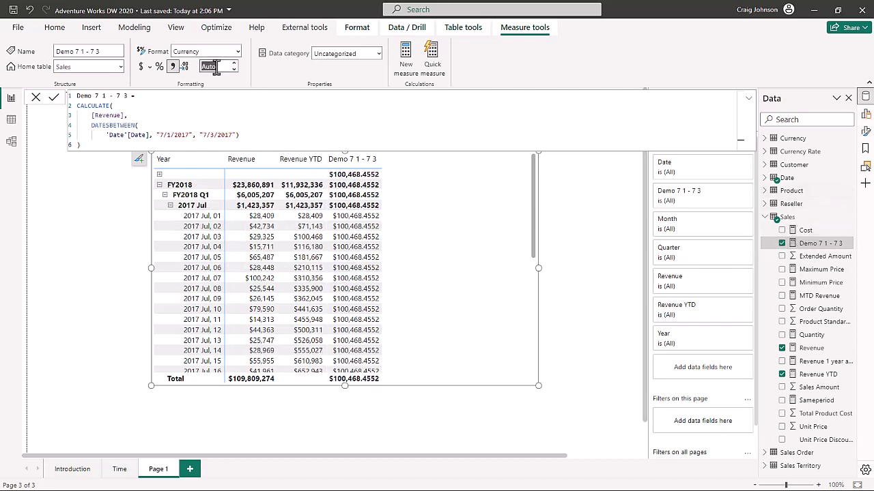
{"action": "left_click", "coordinate": [216, 67]}
{"action": "type", "text": "0"}
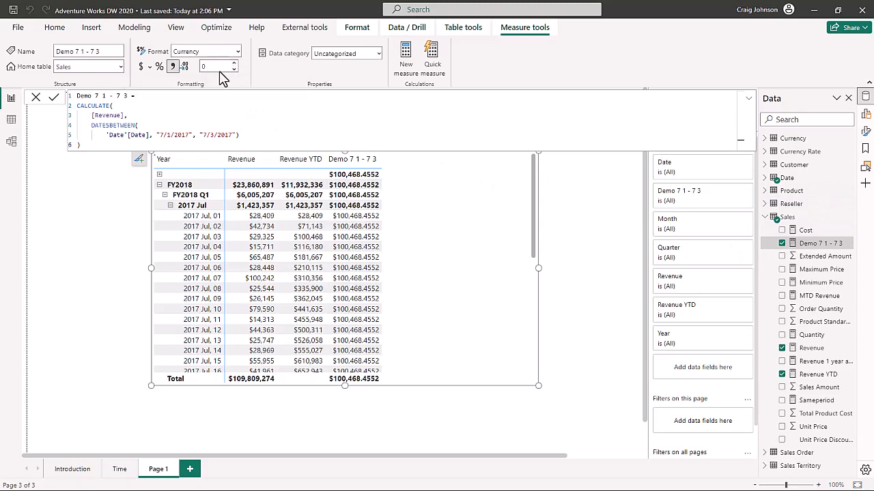